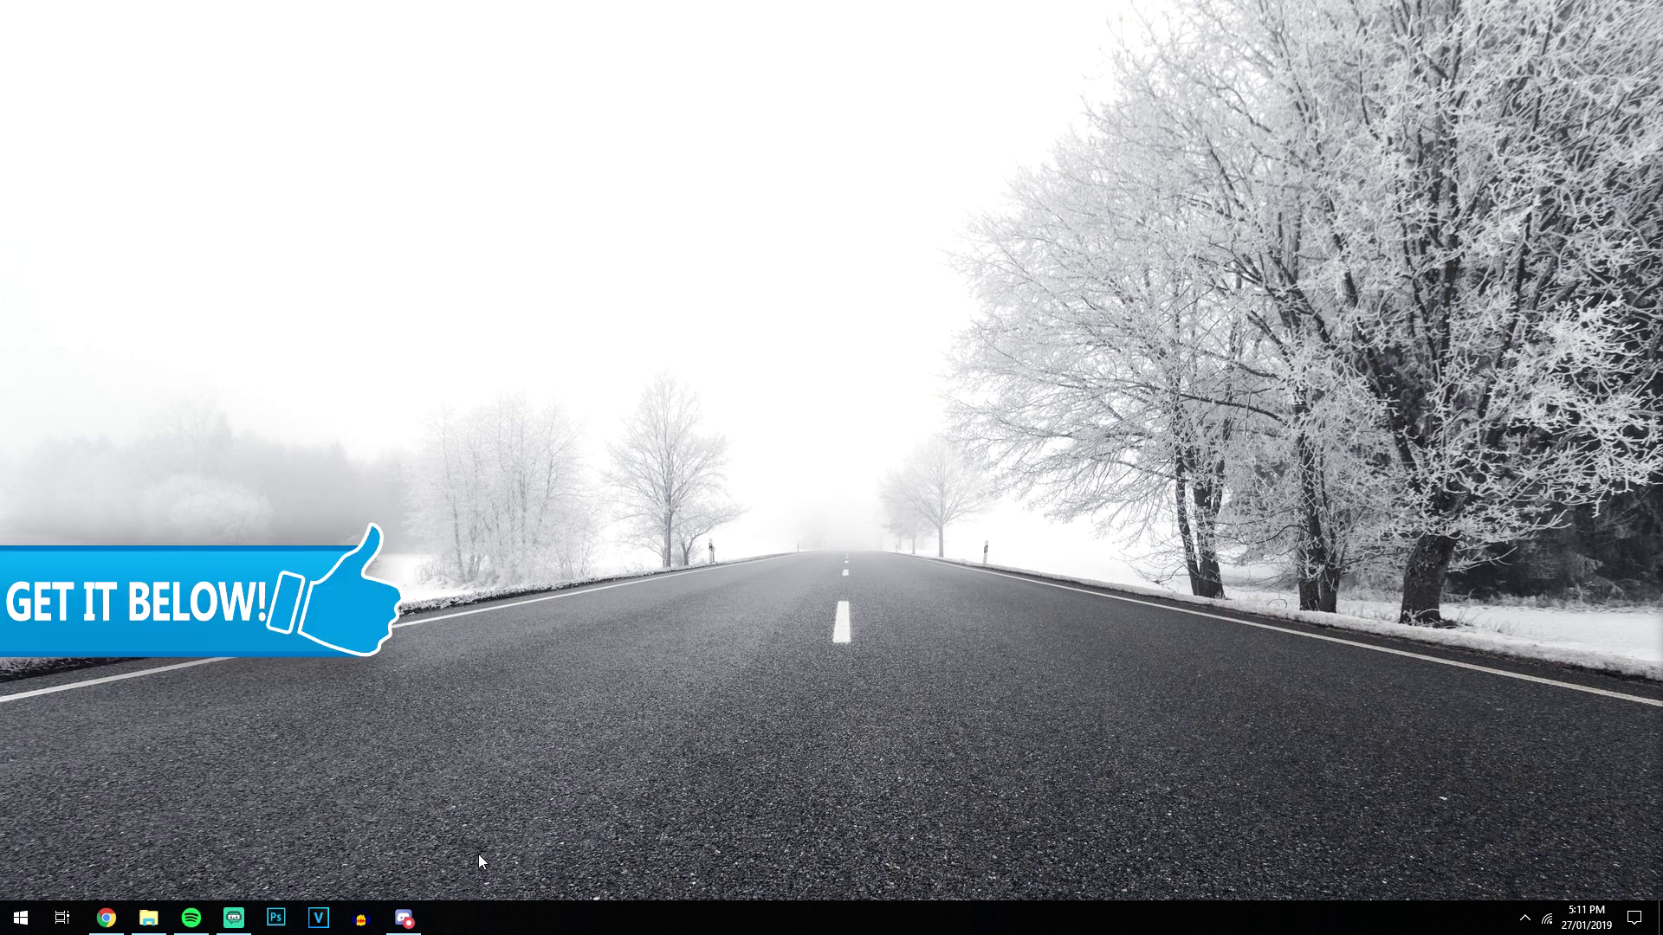
Launch Discord and begin adding another server.
{"action": "left_click", "coordinate": [404, 918]}
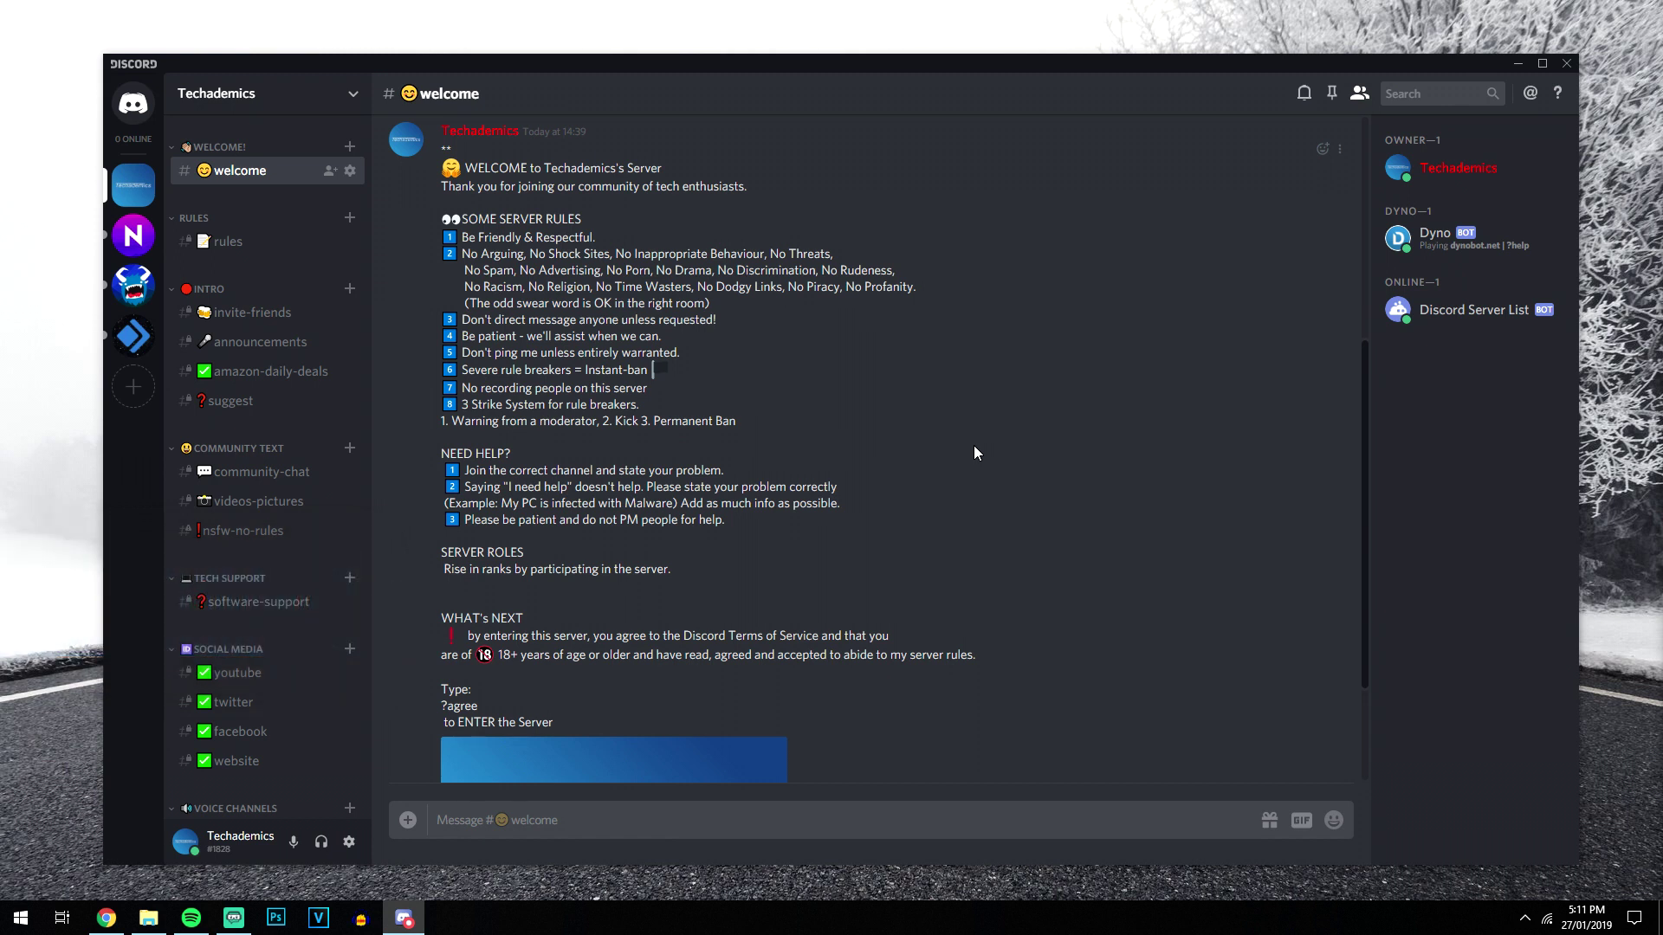
{"action": "left_click", "coordinate": [136, 387]}
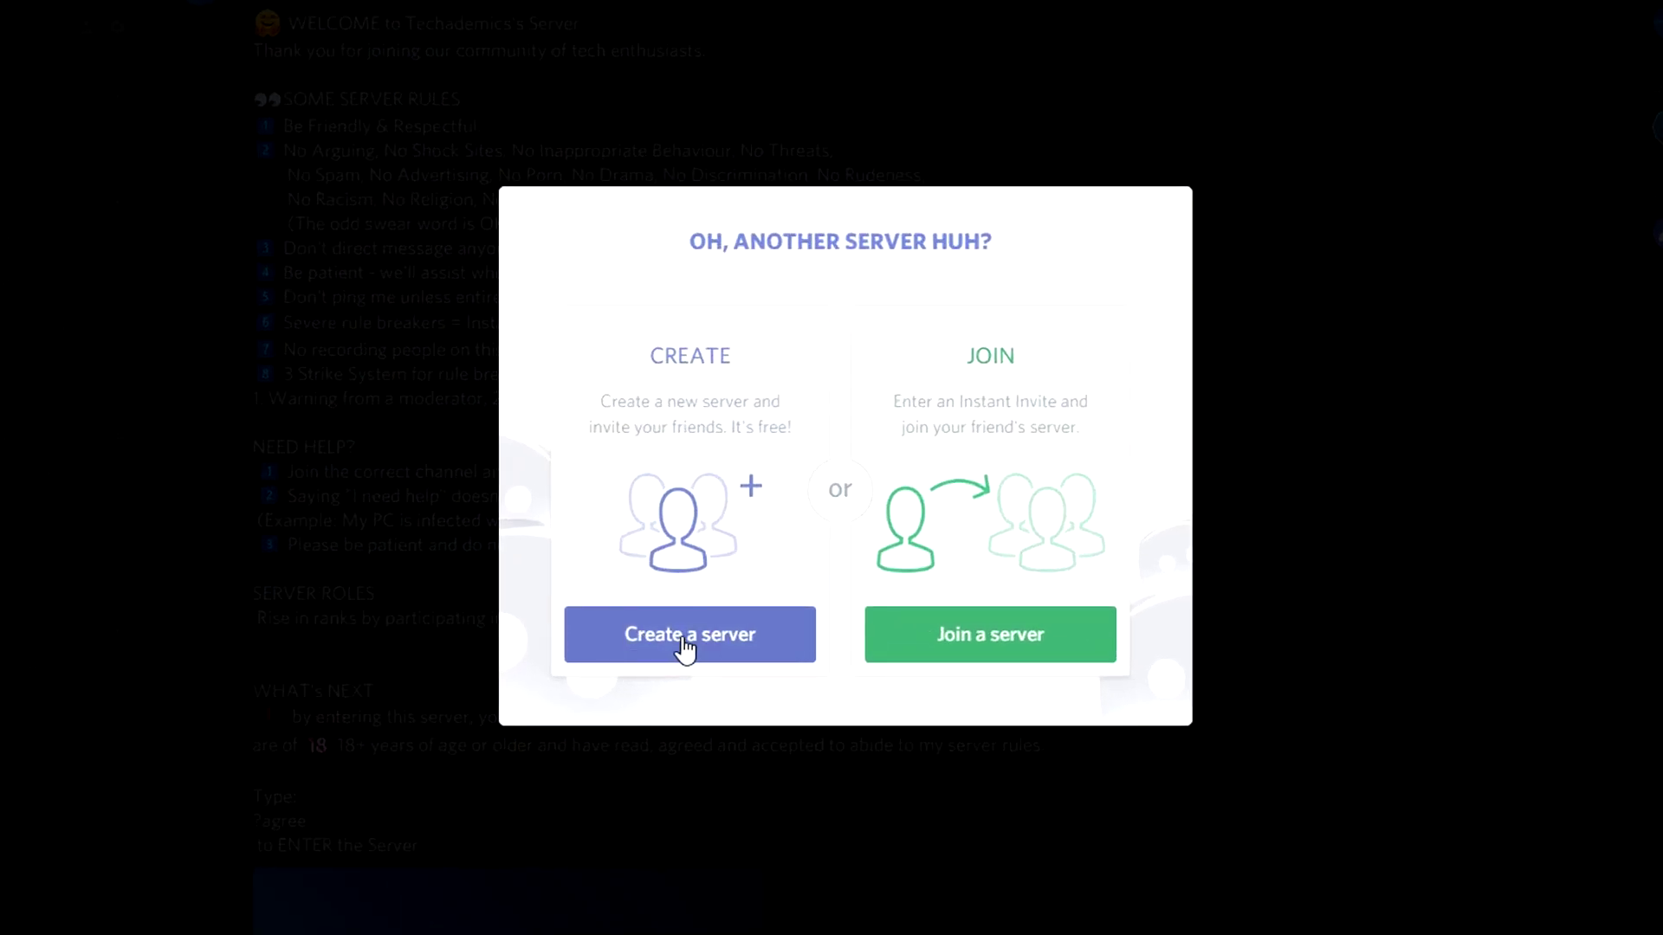
Create a new server named 'Tutorial Server 23' and dismiss the invite-friends prompt.
{"action": "left_click", "coordinate": [686, 641]}
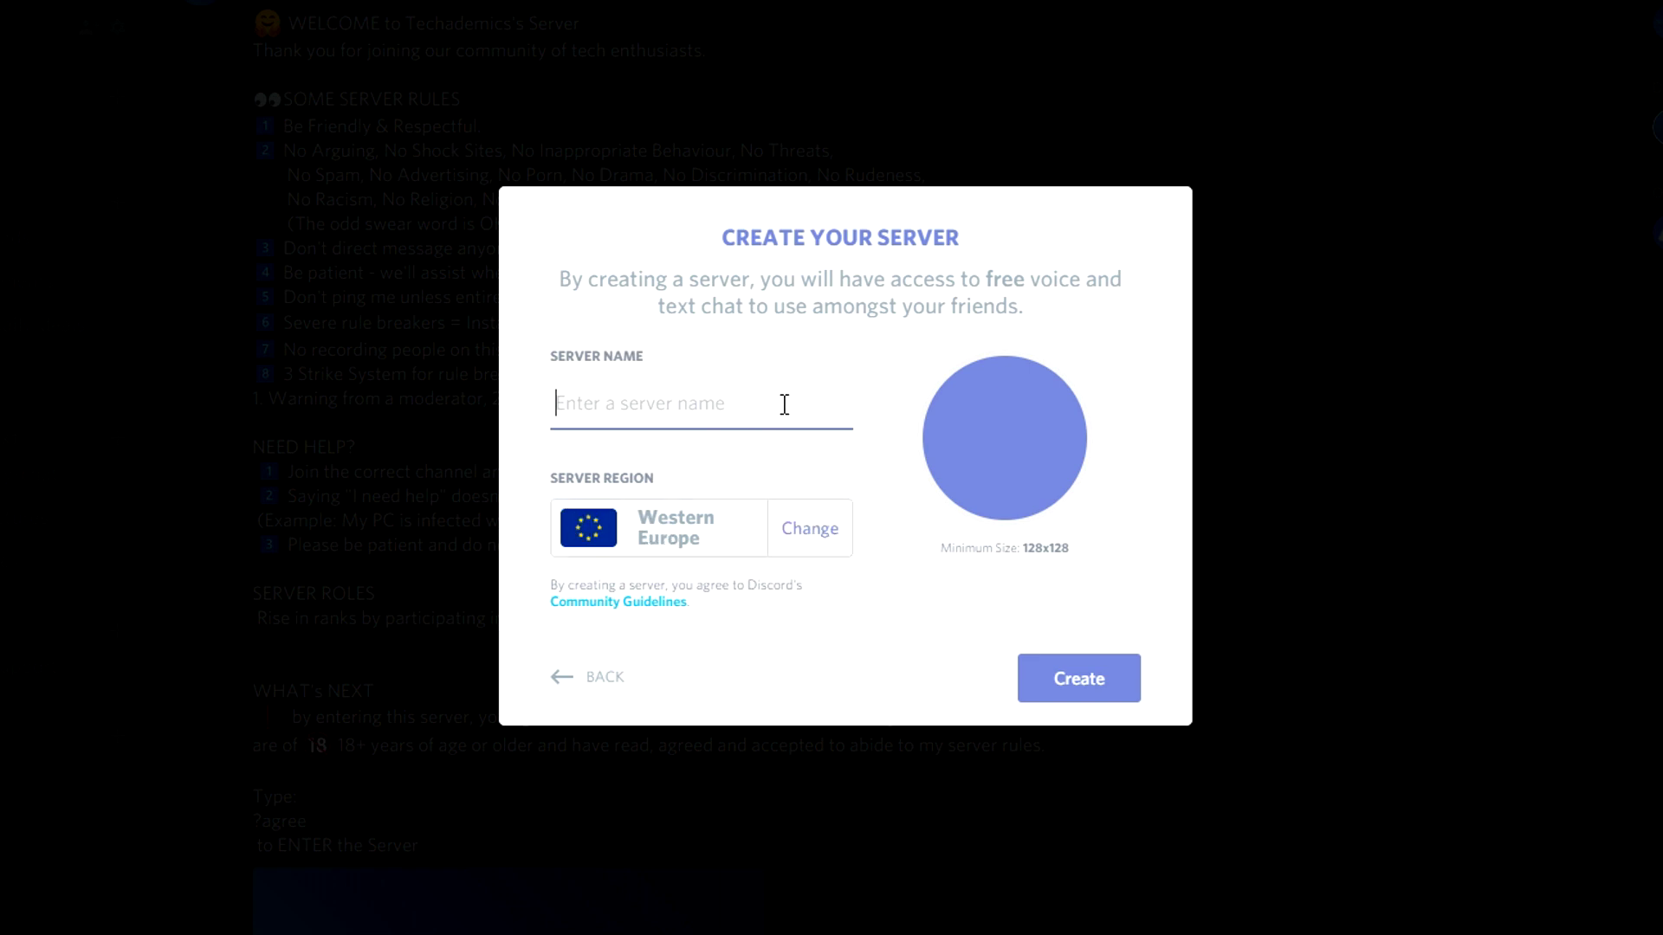
{"action": "type", "text": "Tutorial Server 23"}
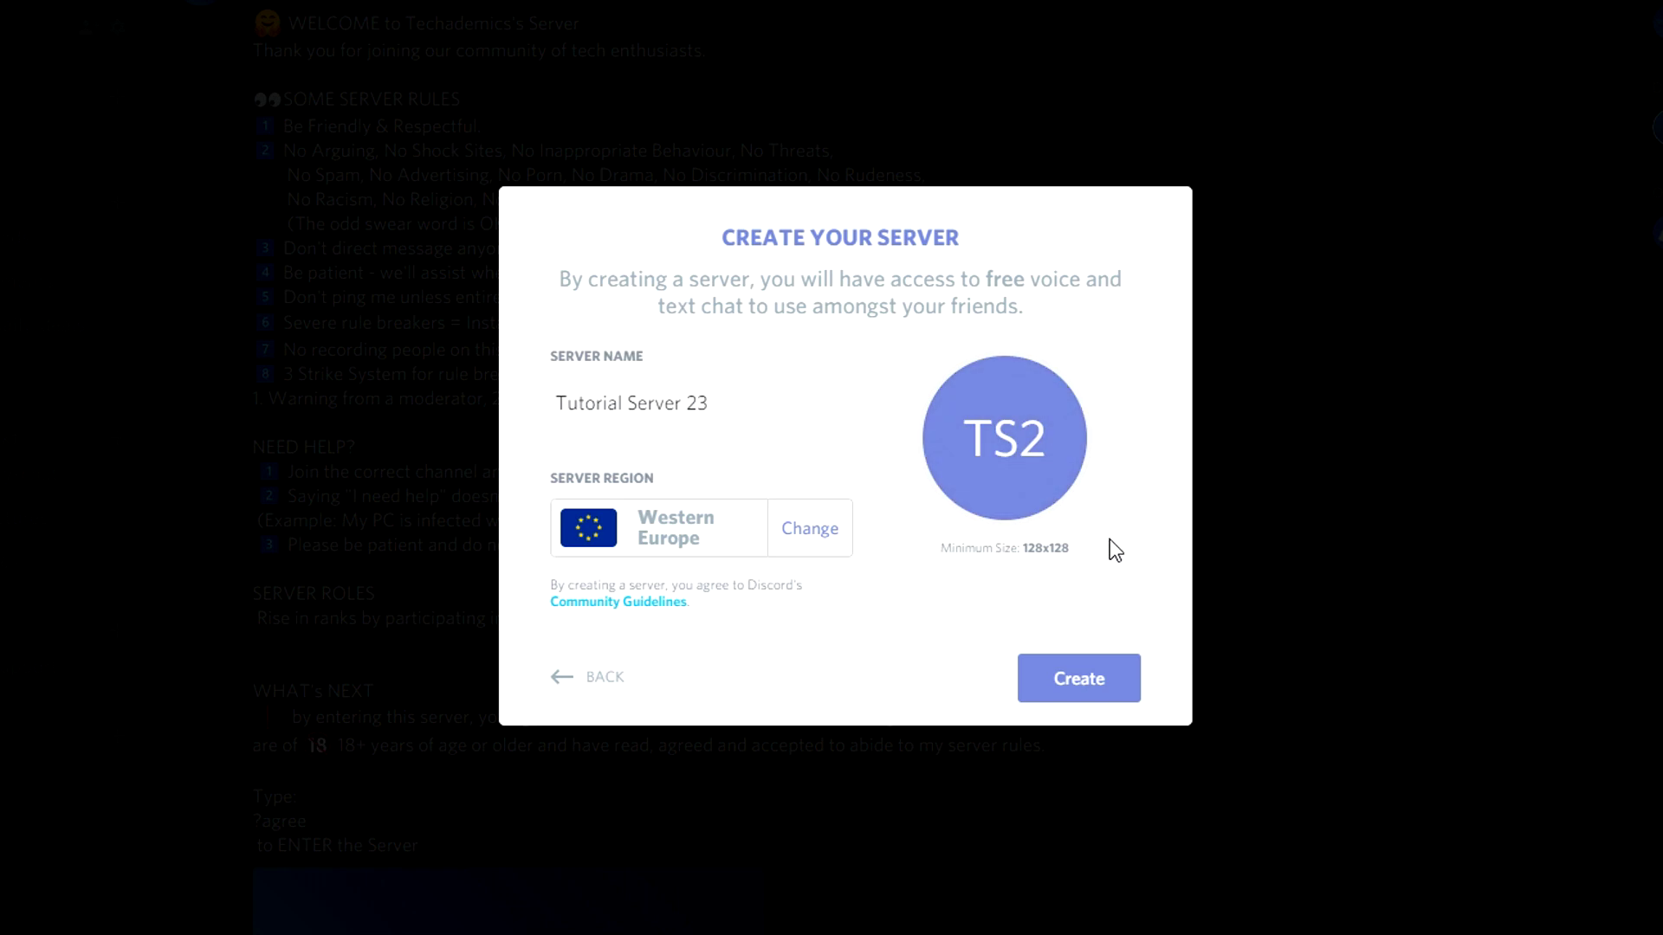
{"action": "left_click", "coordinate": [1097, 690]}
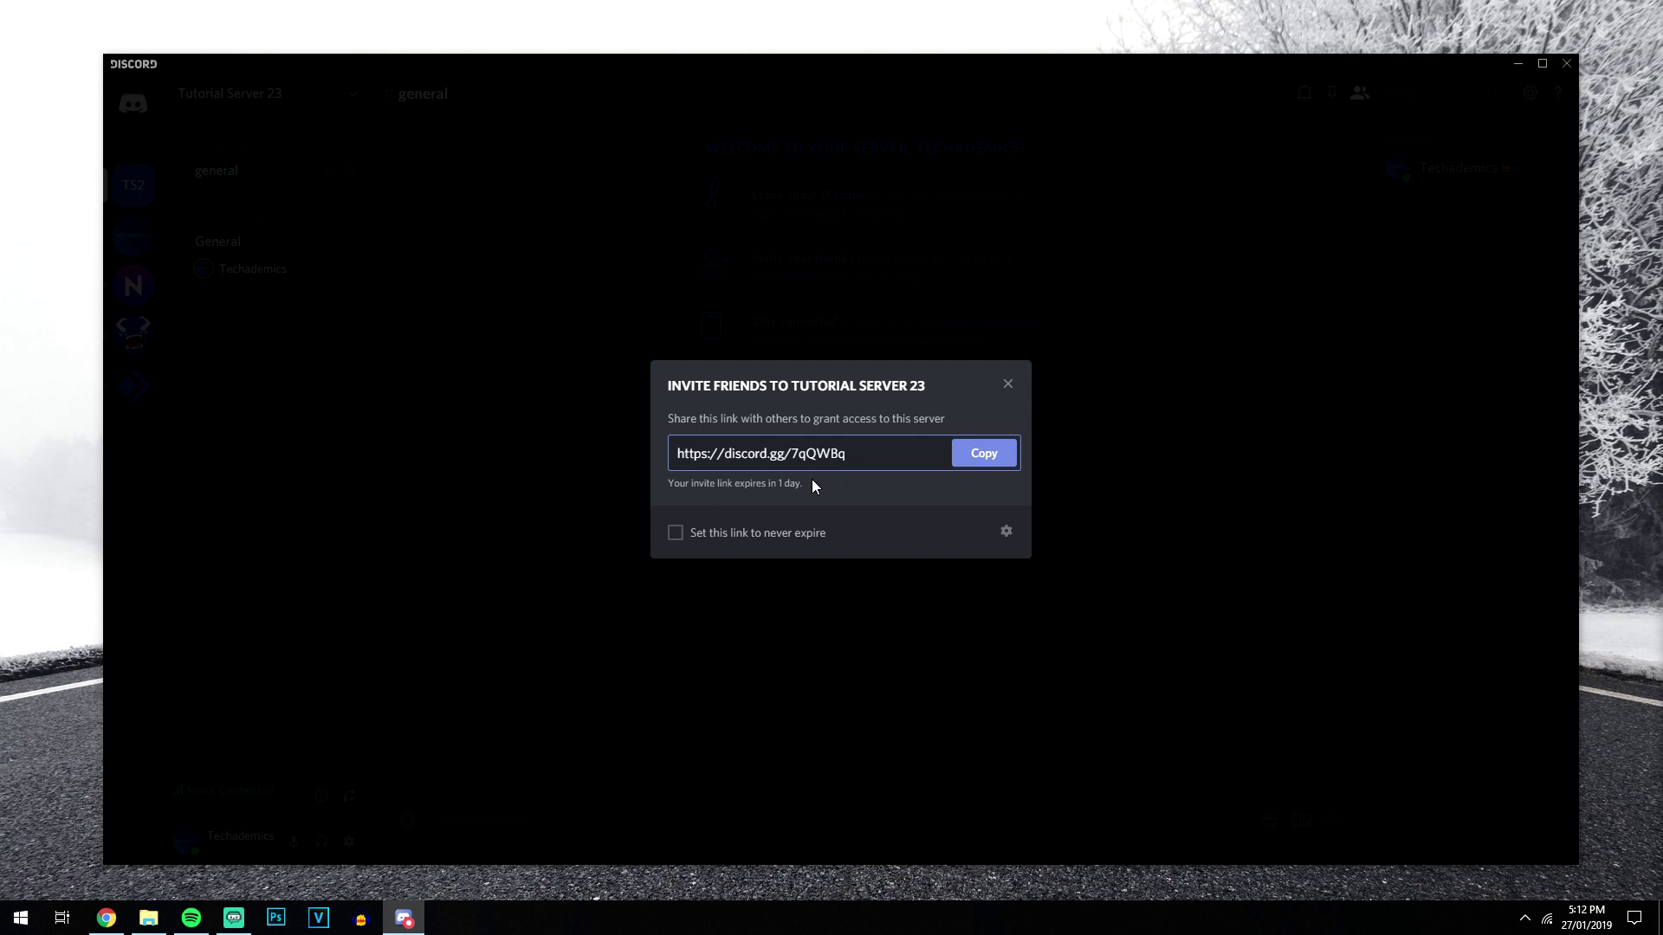
{"action": "left_click", "coordinate": [1009, 382]}
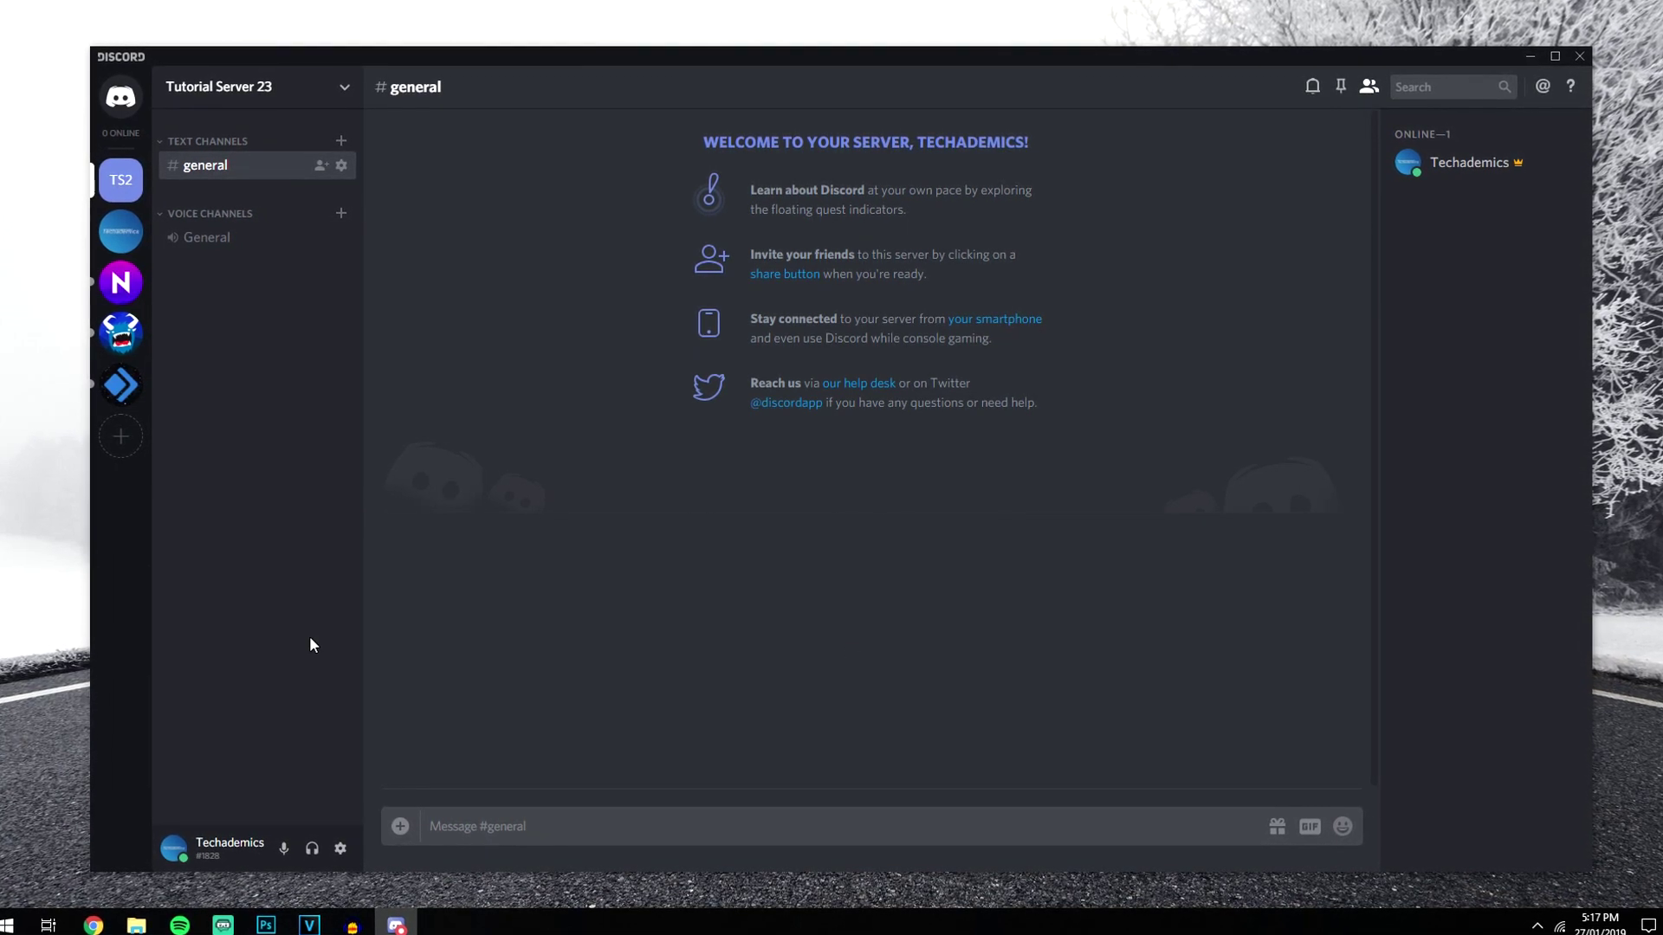
{"action": "left_click", "coordinate": [94, 925]}
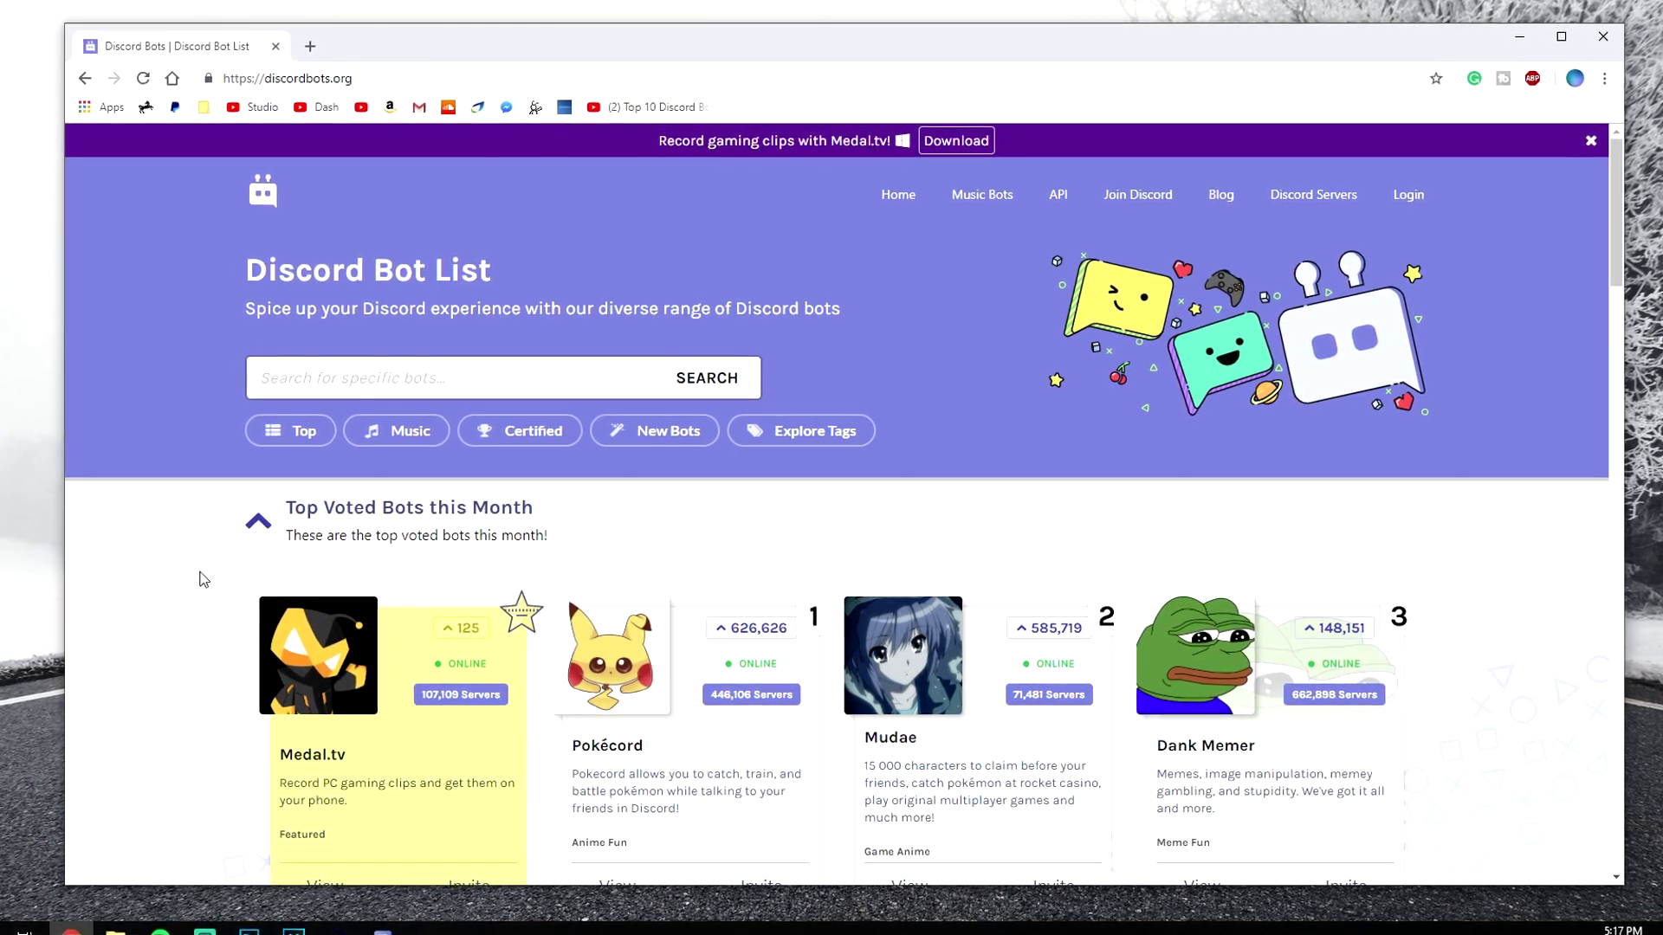
Search the Discord Bot List for 'dyno'.
{"action": "scroll", "coordinate": [371, 526], "scroll_direction": "down", "scroll_amount": 4}
{"action": "scroll", "coordinate": [606, 472], "scroll_direction": "down", "scroll_amount": 6}
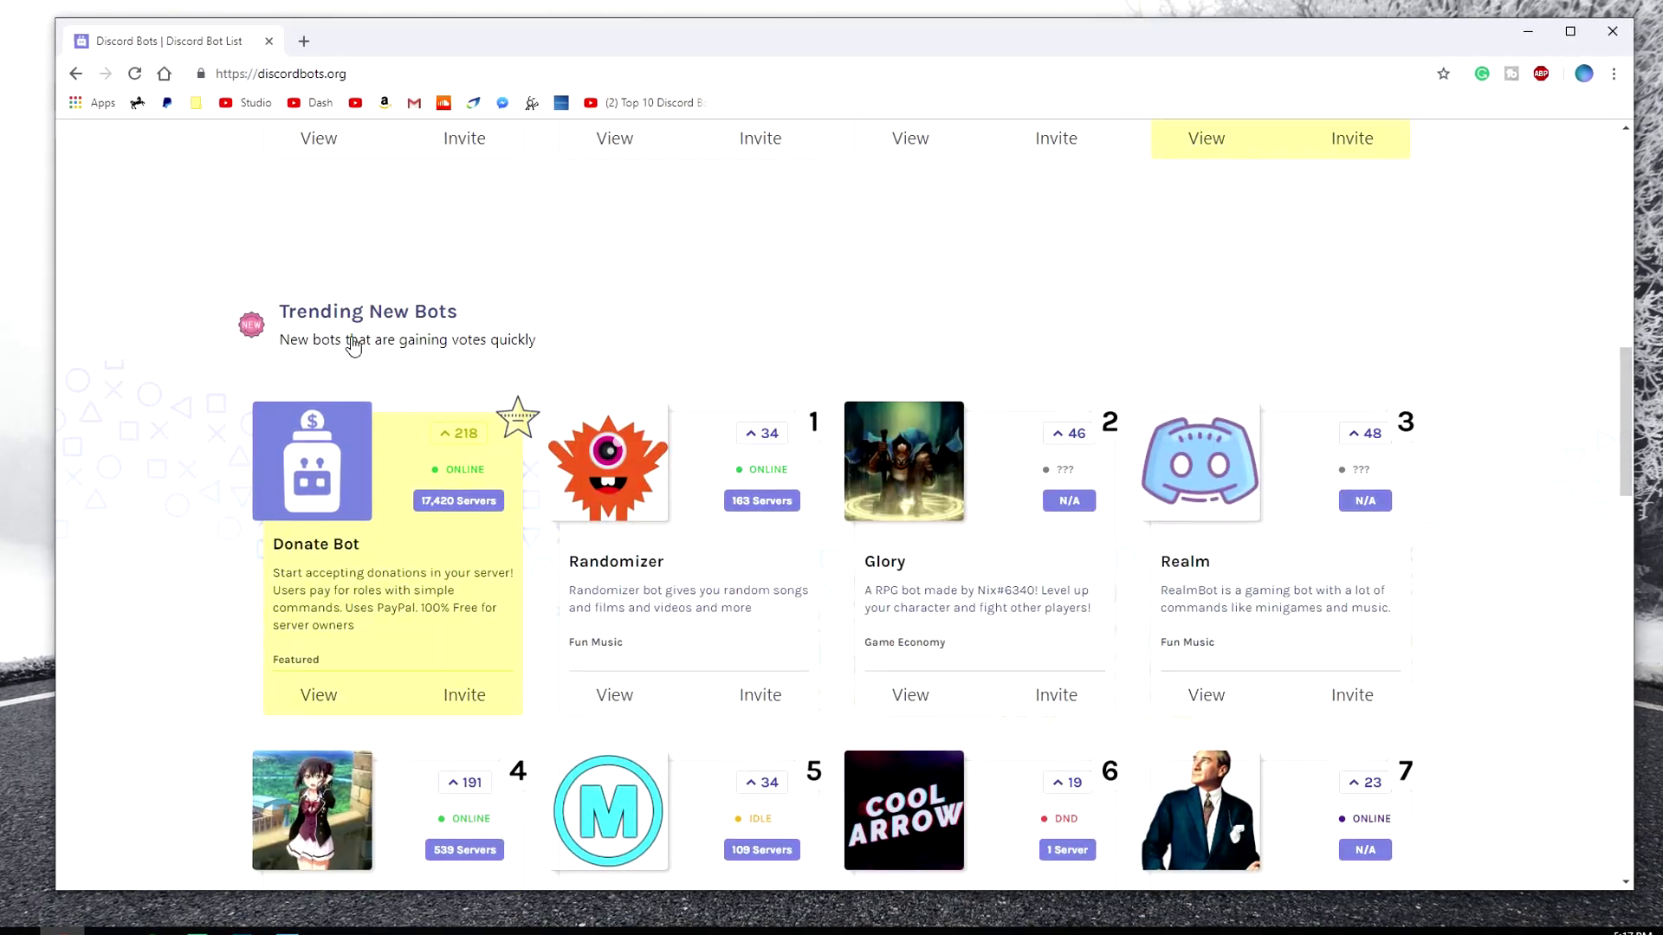
{"action": "scroll", "coordinate": [433, 415], "scroll_direction": "down", "scroll_amount": 8}
{"action": "scroll", "coordinate": [532, 537], "scroll_direction": "down", "scroll_amount": 4}
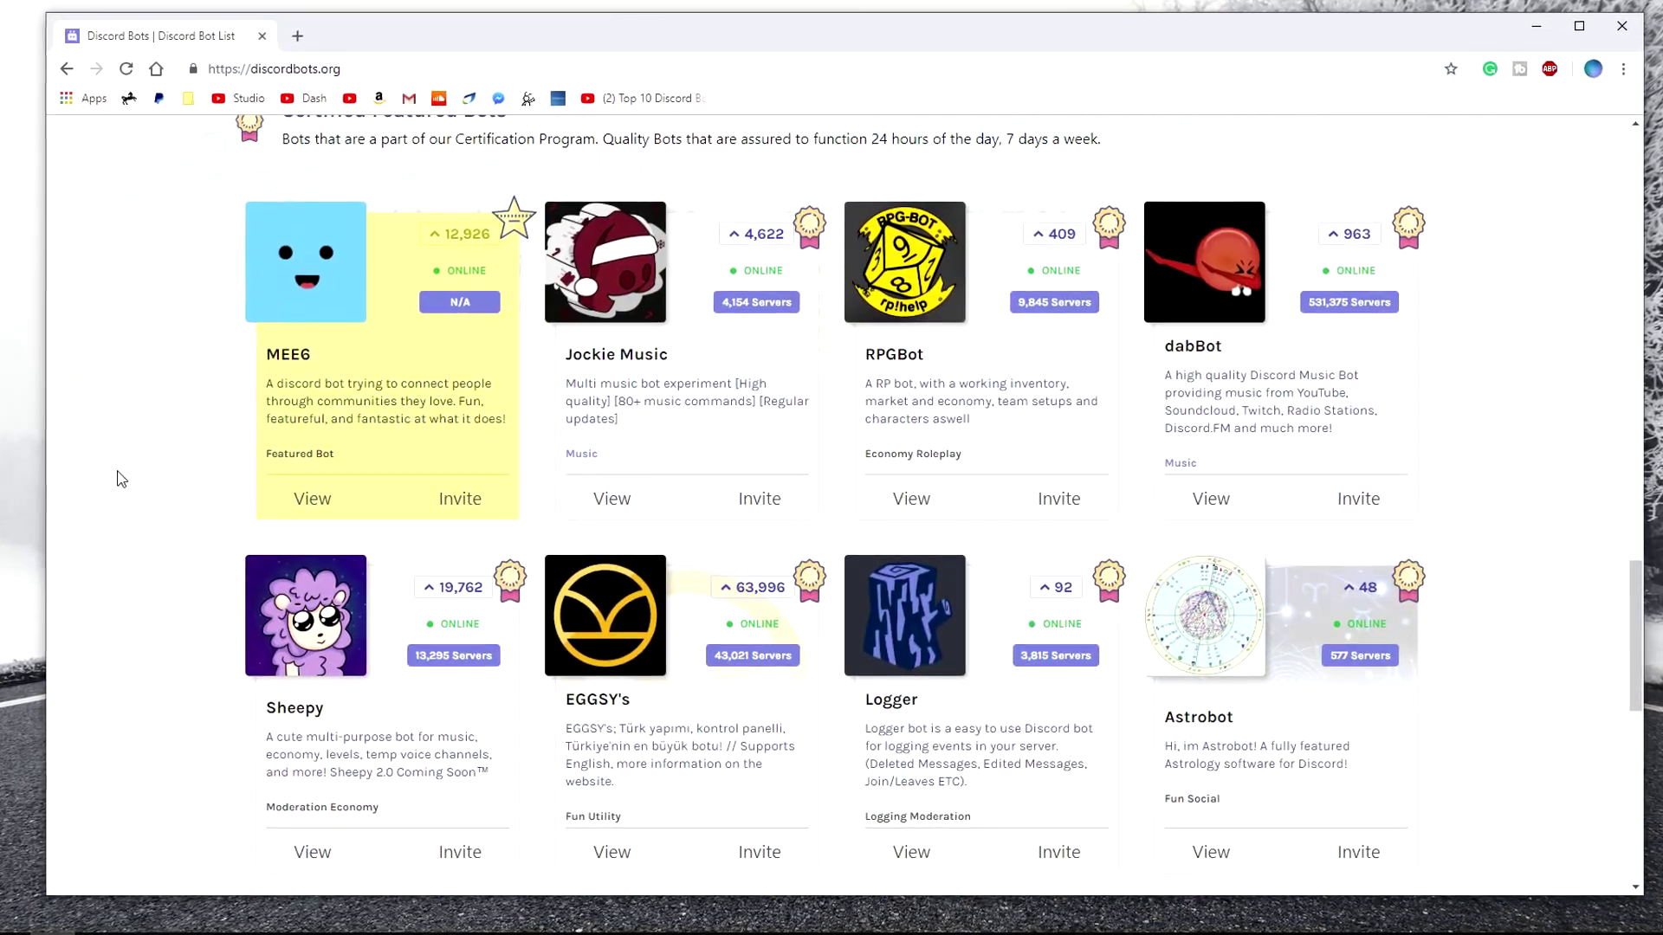
{"action": "key", "text": "Home"}
{"action": "left_click", "coordinate": [321, 379]}
{"action": "type", "text": "dyno"}
{"action": "left_click", "coordinate": [702, 374]}
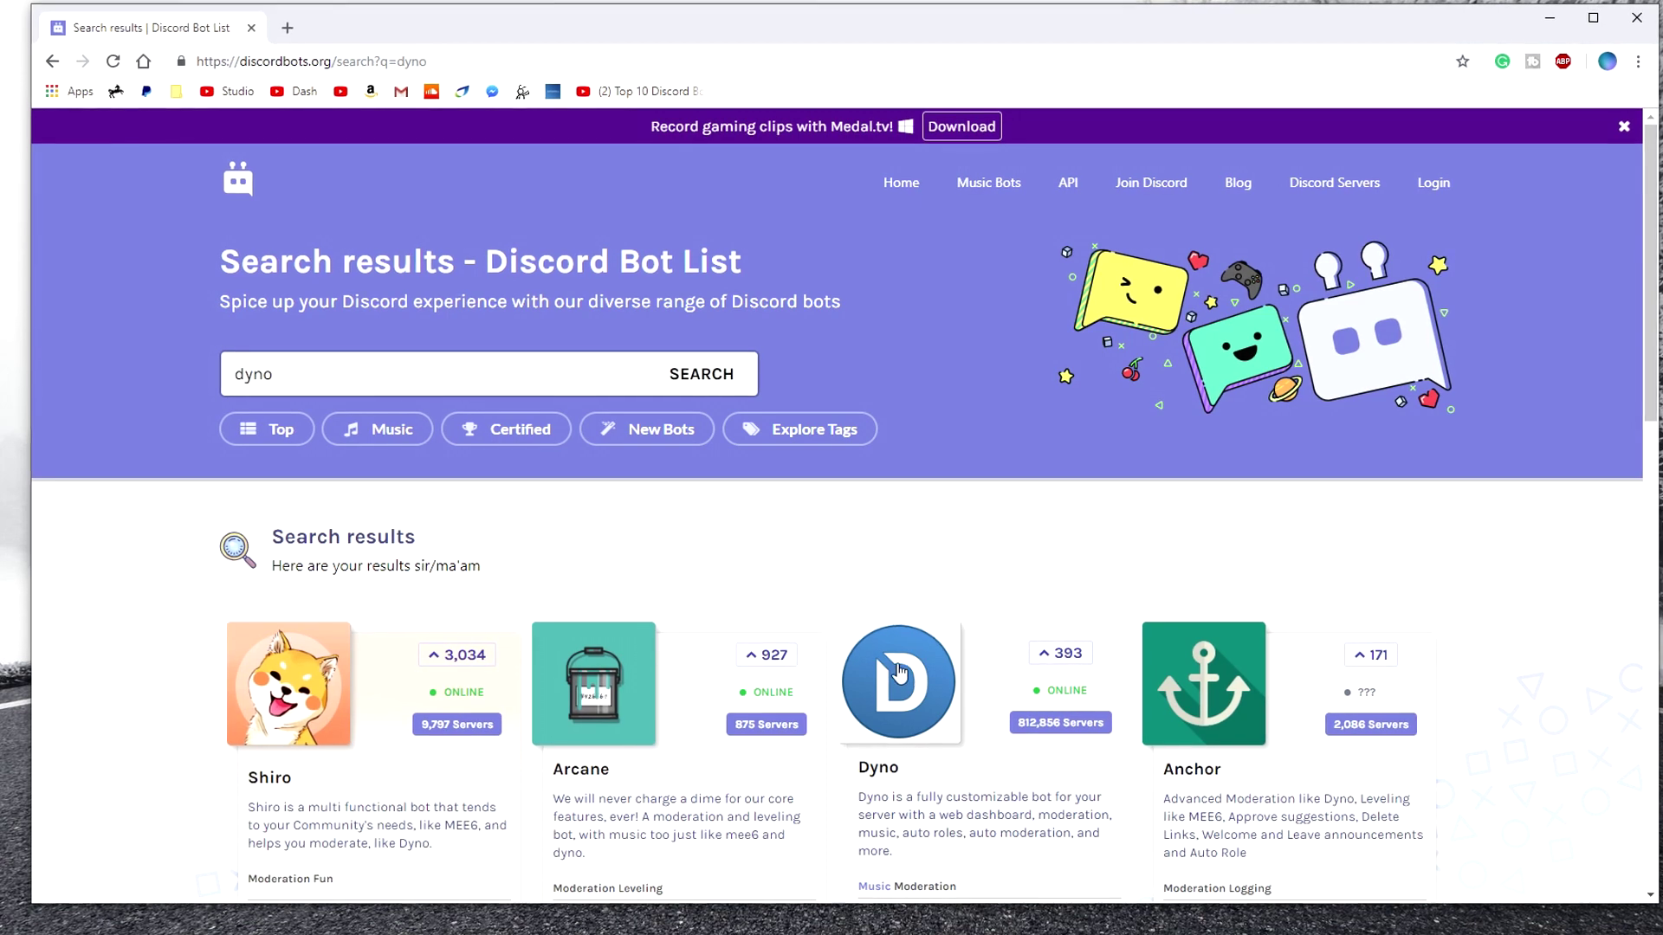
Open the Dyno bot's page and start inviting it to a server.
{"action": "scroll", "coordinate": [978, 685], "scroll_direction": "down", "scroll_amount": 1}
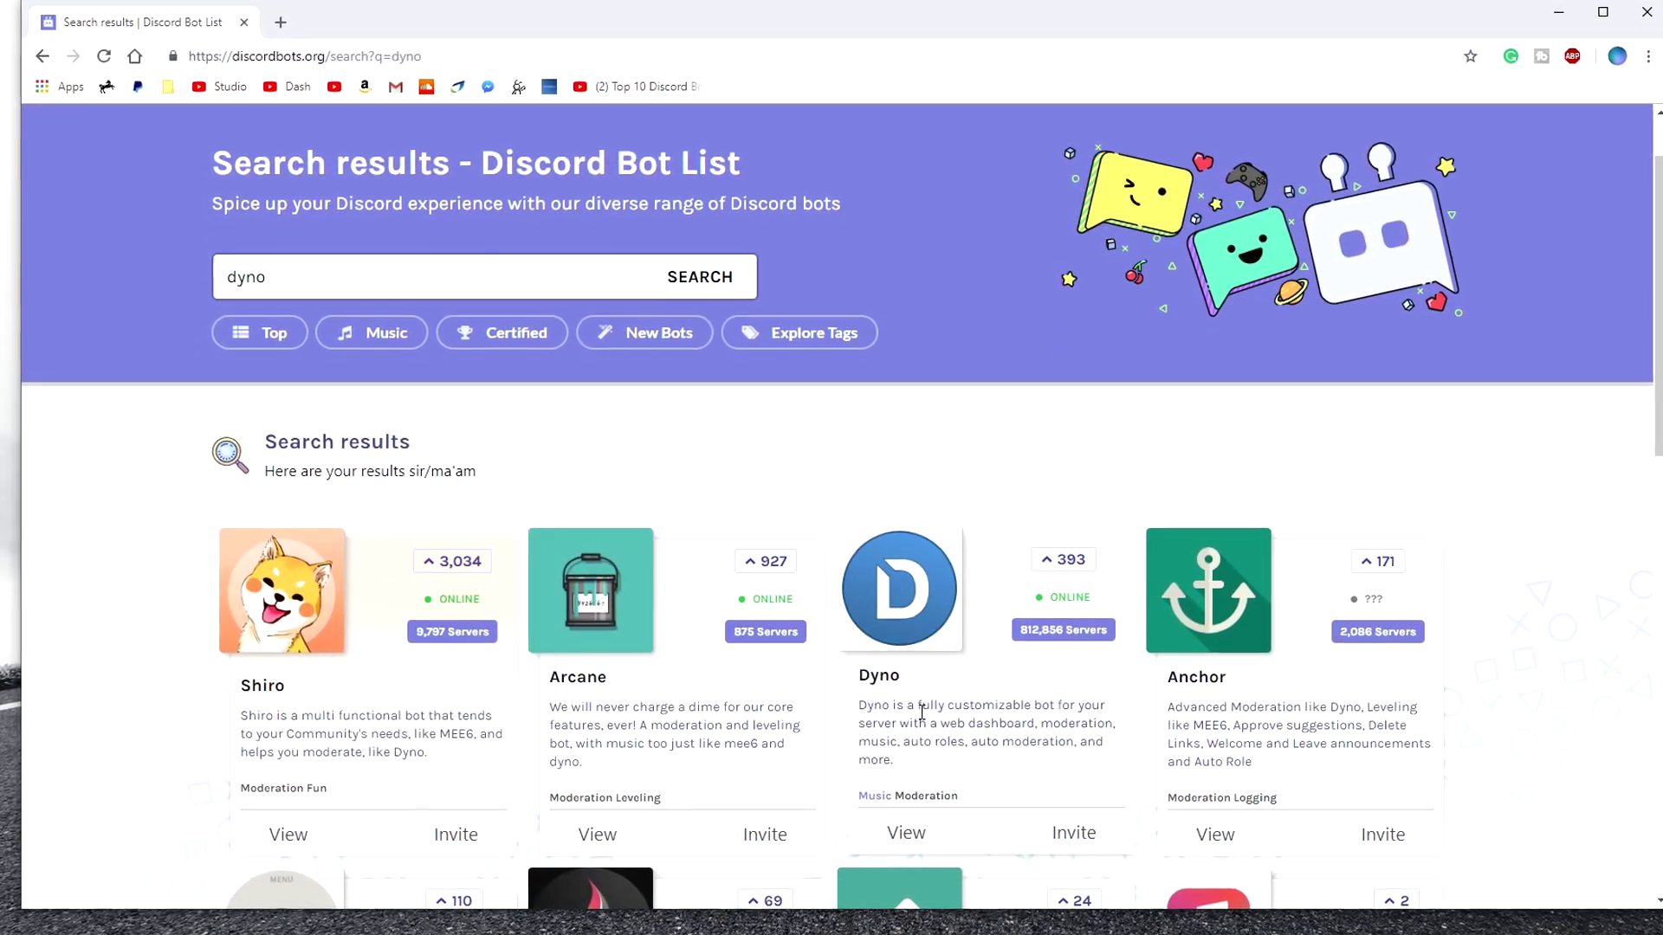
{"action": "left_click", "coordinate": [899, 597]}
{"action": "scroll", "coordinate": [964, 575], "scroll_direction": "down", "scroll_amount": 1}
{"action": "scroll", "coordinate": [705, 567], "scroll_direction": "down", "scroll_amount": 6}
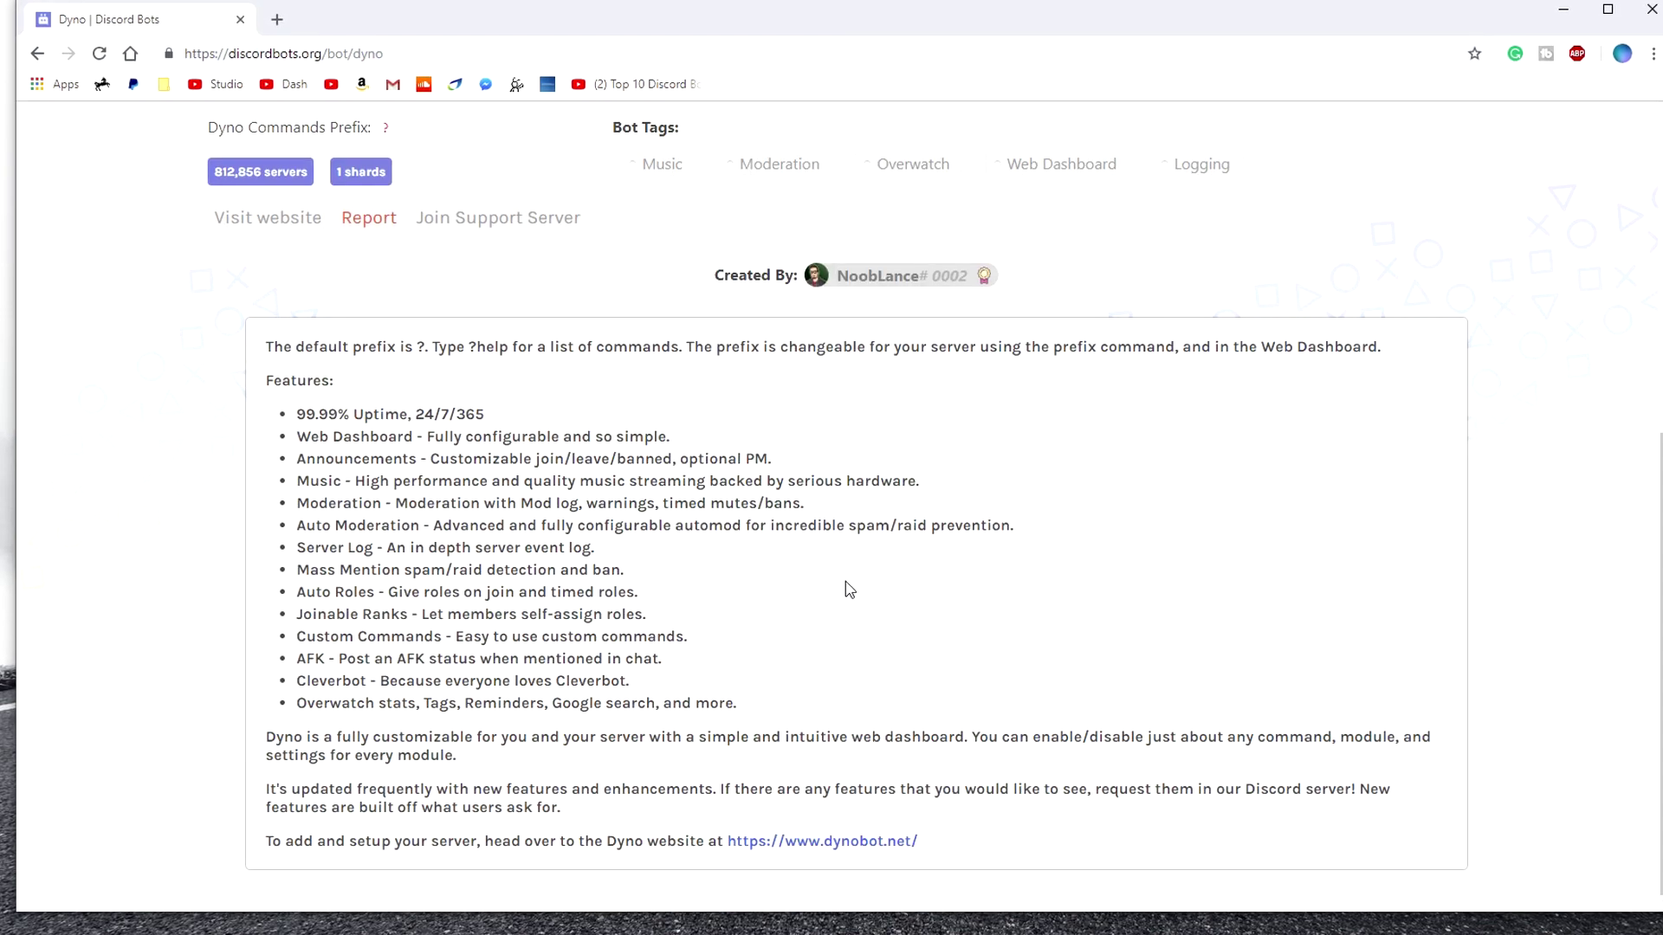
{"action": "left_click_drag", "start_coordinate": [305, 416], "coordinate": [888, 630]}
{"action": "left_click", "coordinate": [888, 630]}
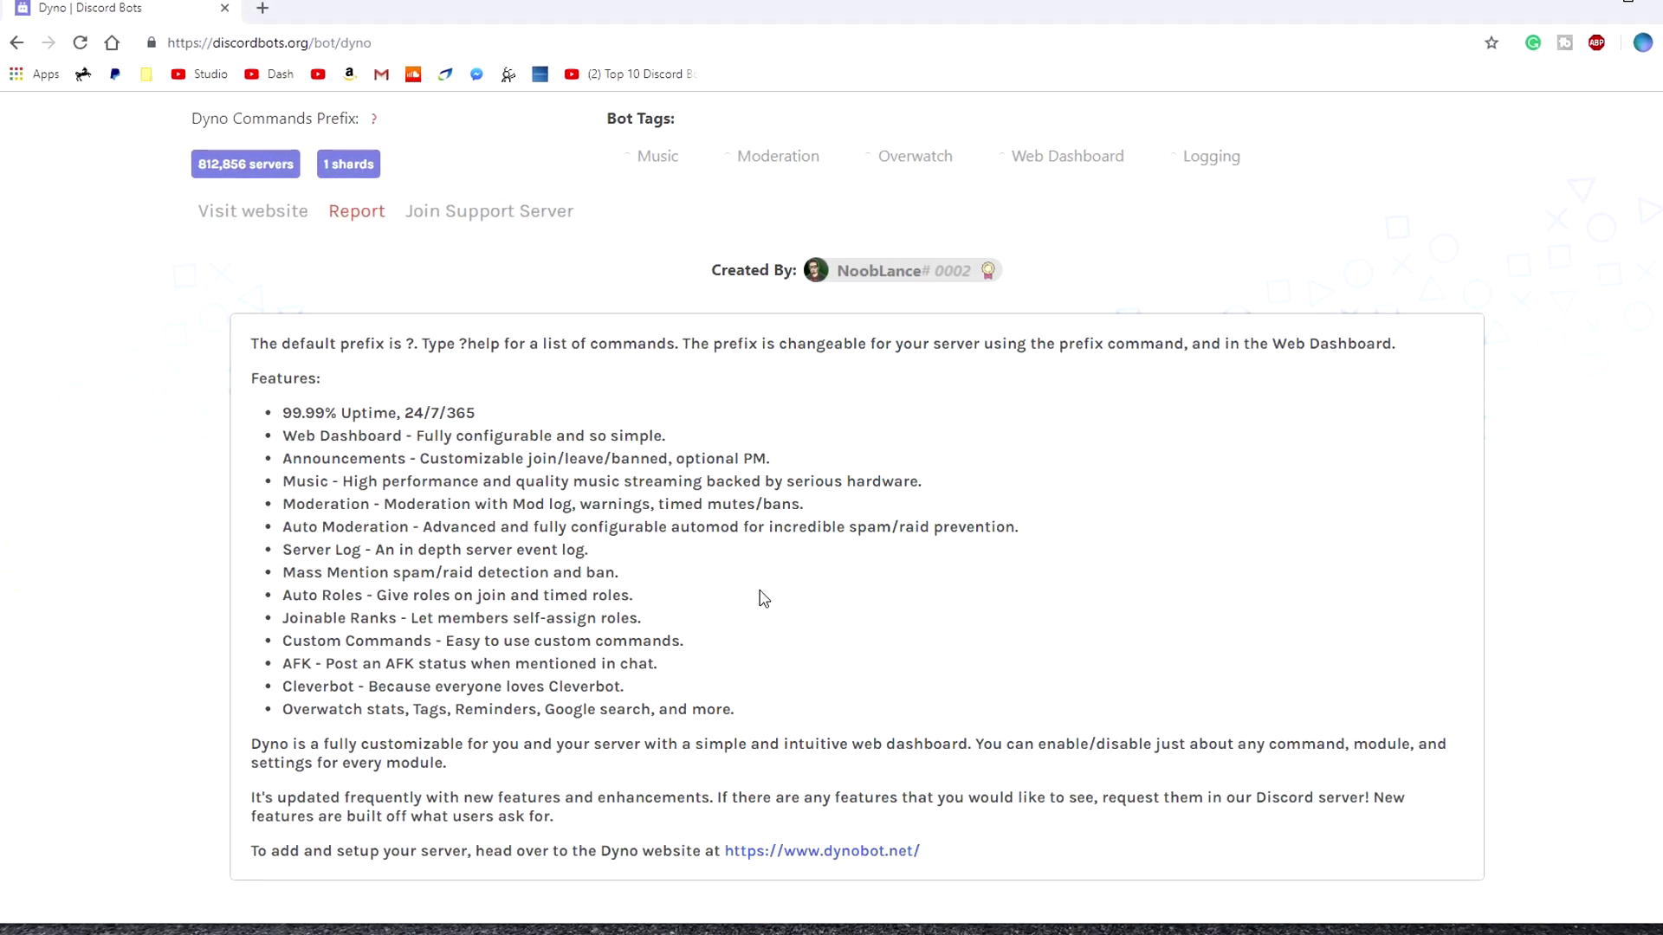
{"action": "scroll", "coordinate": [764, 600], "scroll_direction": "up", "scroll_amount": 2}
{"action": "scroll", "coordinate": [767, 604], "scroll_direction": "up", "scroll_amount": 4}
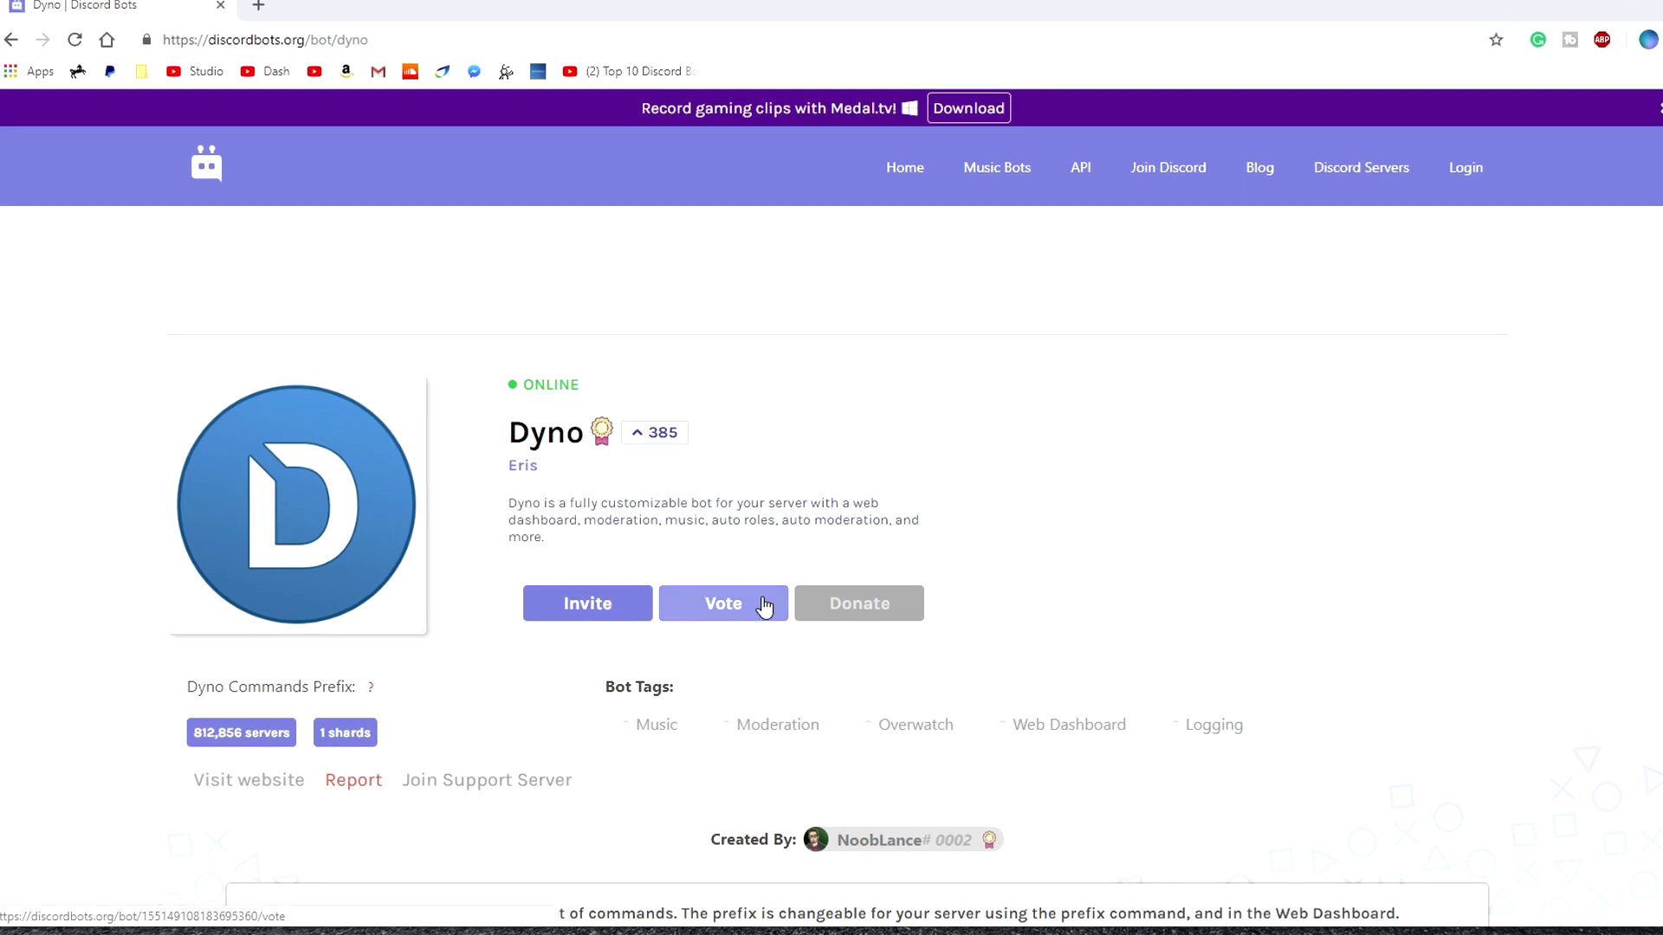
{"action": "left_click", "coordinate": [577, 610]}
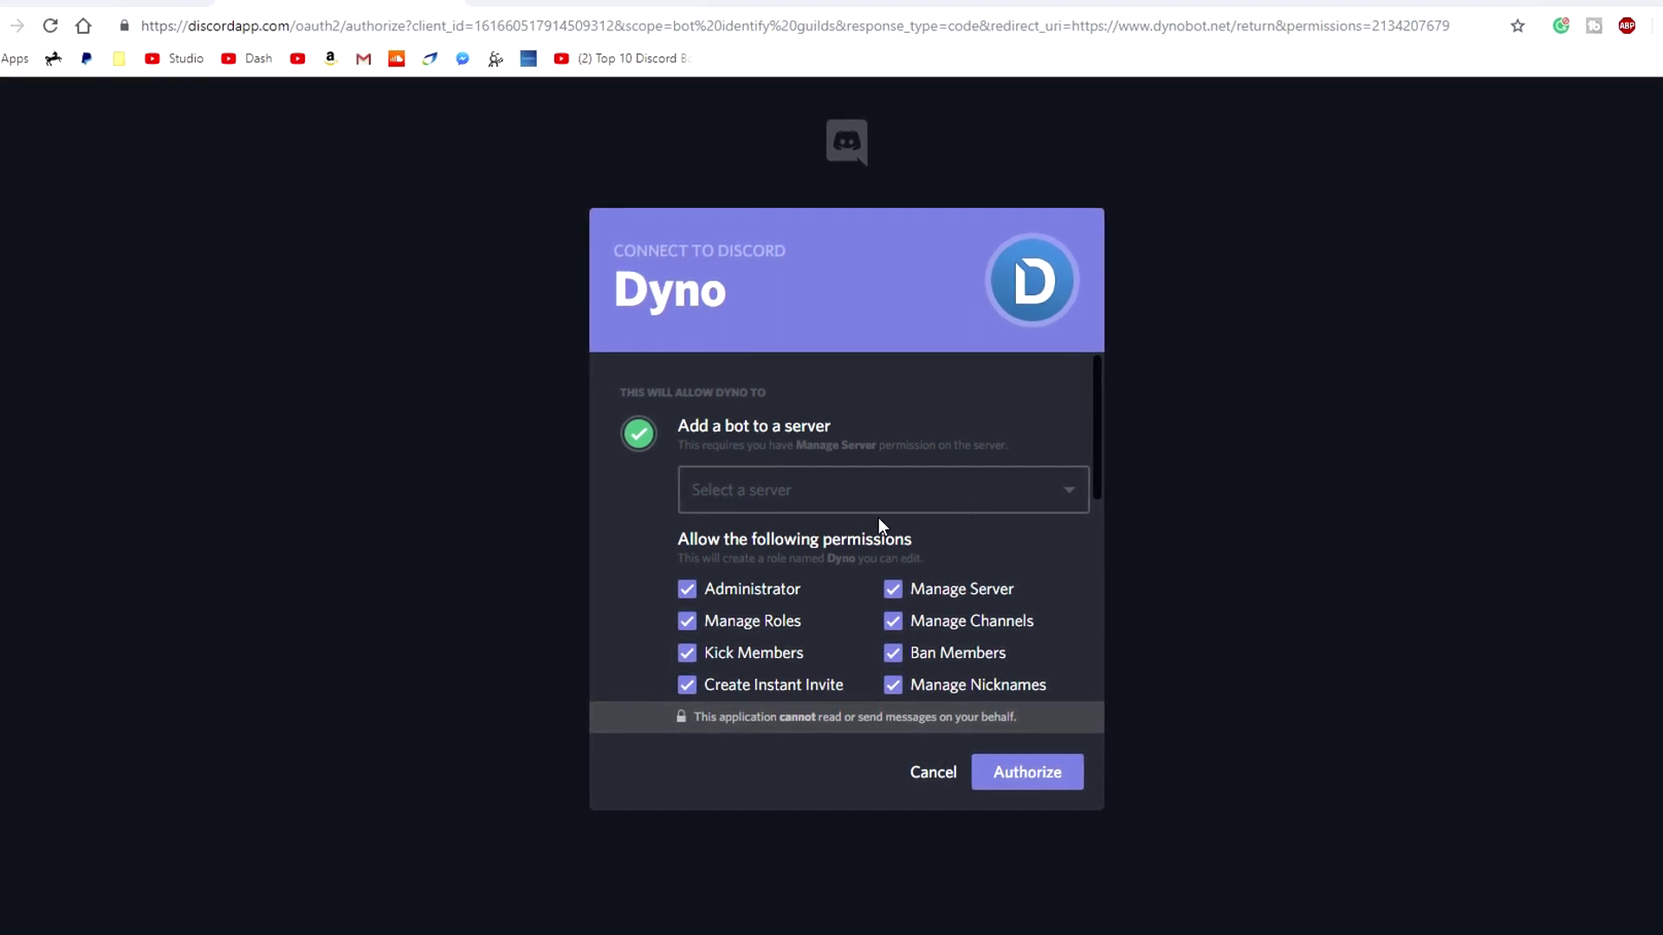
Choose Tutorial Server 23 as Dyno's destination server and authorize the bot.
{"action": "left_click_drag", "start_coordinate": [1100, 391], "coordinate": [1077, 464]}
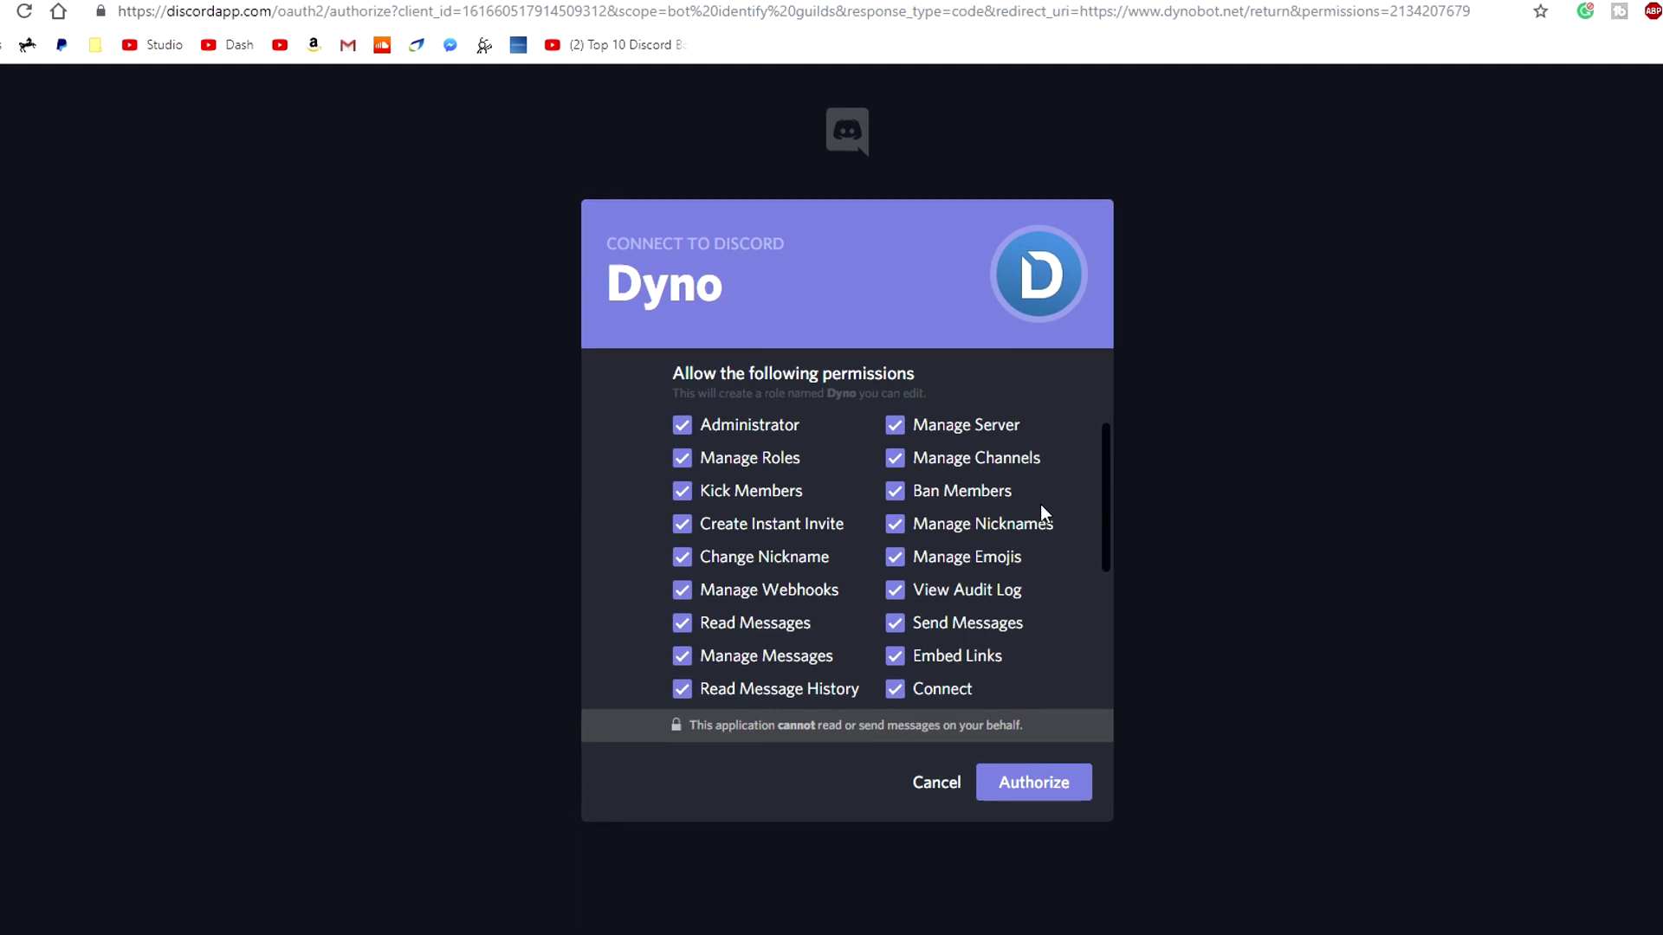
{"action": "mouse_move", "coordinate": [1109, 492]}
{"action": "left_mouse_down"}
{"action": "mouse_move", "coordinate": [1106, 558]}
{"action": "mouse_move", "coordinate": [1109, 480]}
{"action": "mouse_move", "coordinate": [1110, 499]}
{"action": "left_mouse_up"}
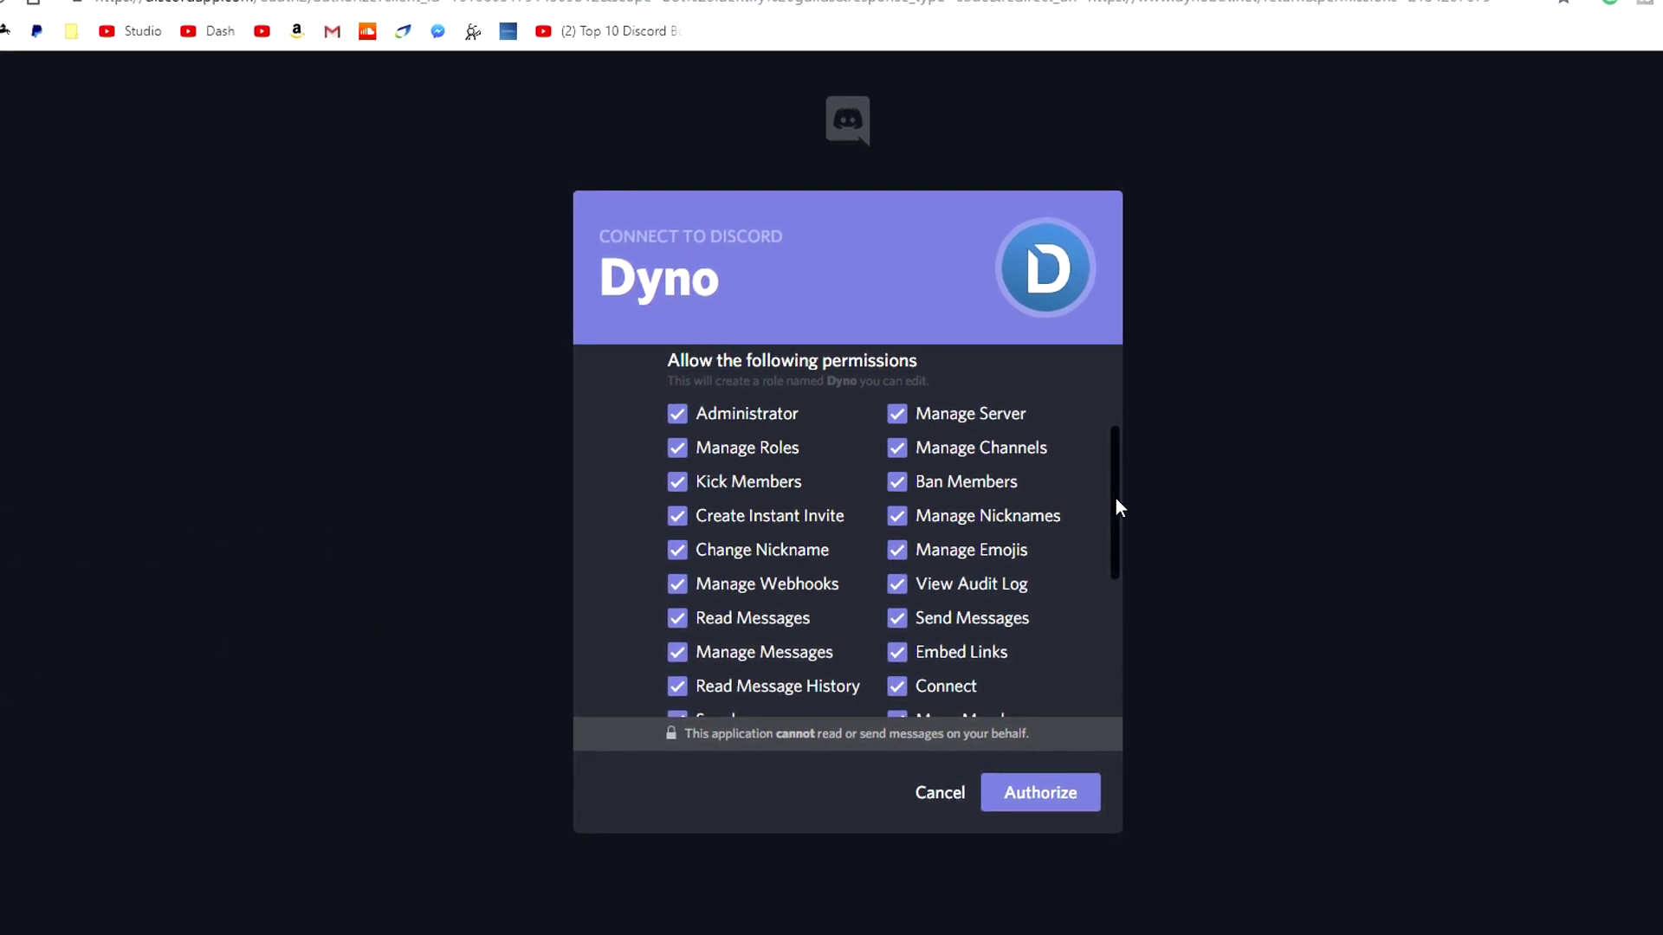
{"action": "left_click_drag", "start_coordinate": [1117, 499], "coordinate": [1129, 408]}
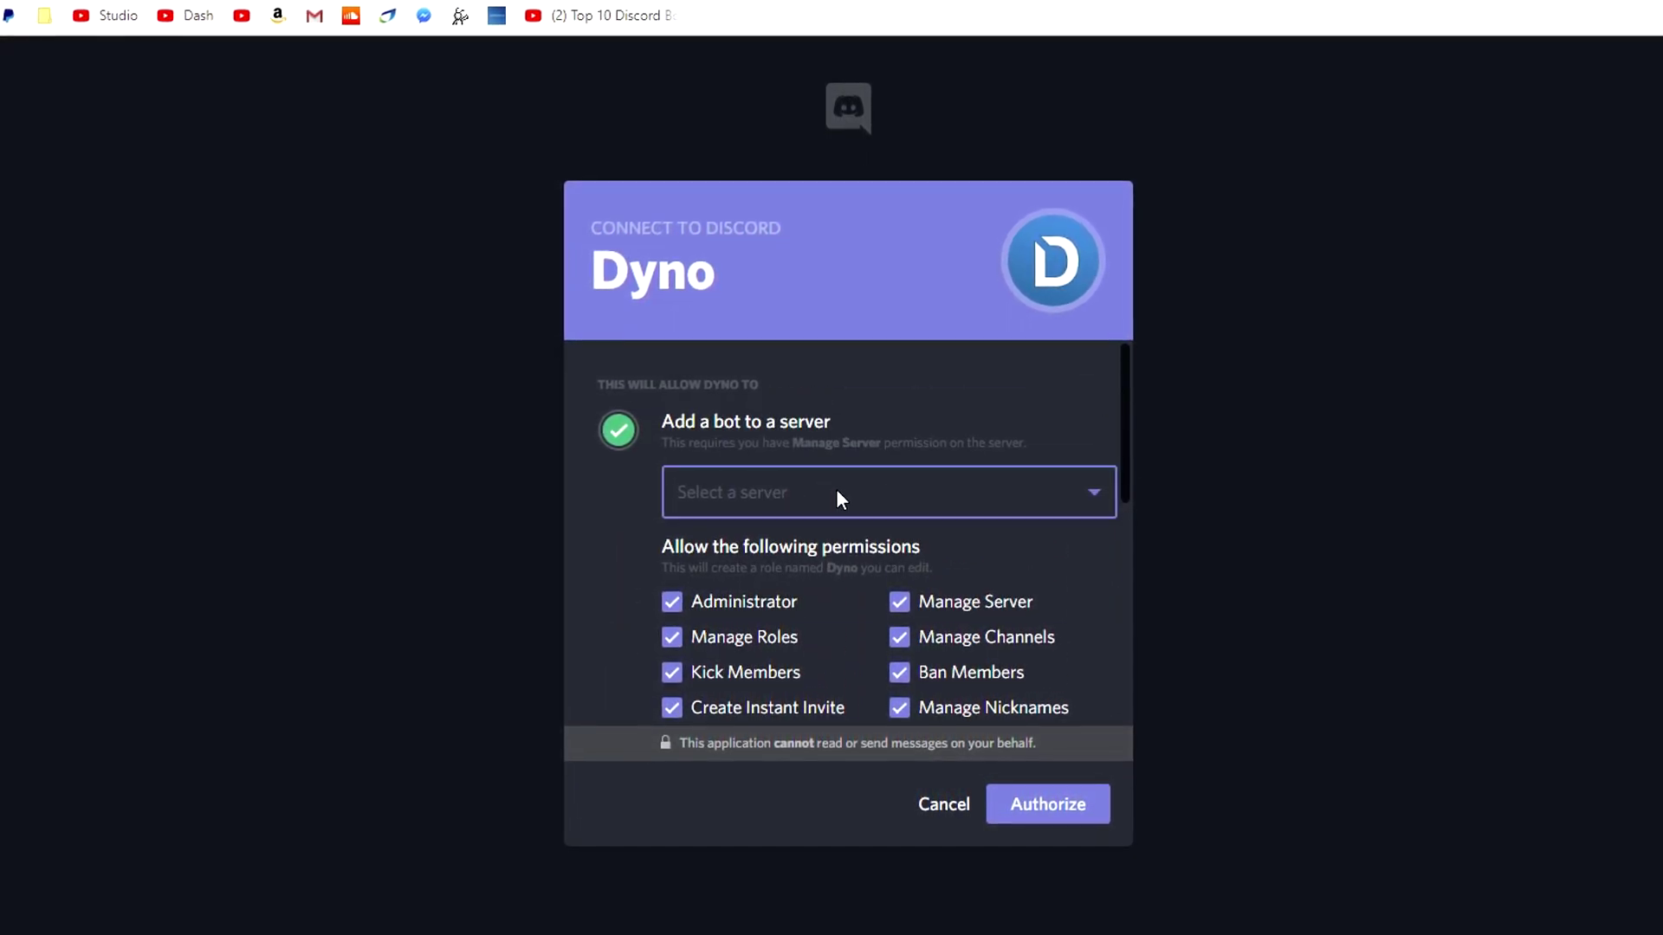
{"action": "left_click", "coordinate": [837, 492]}
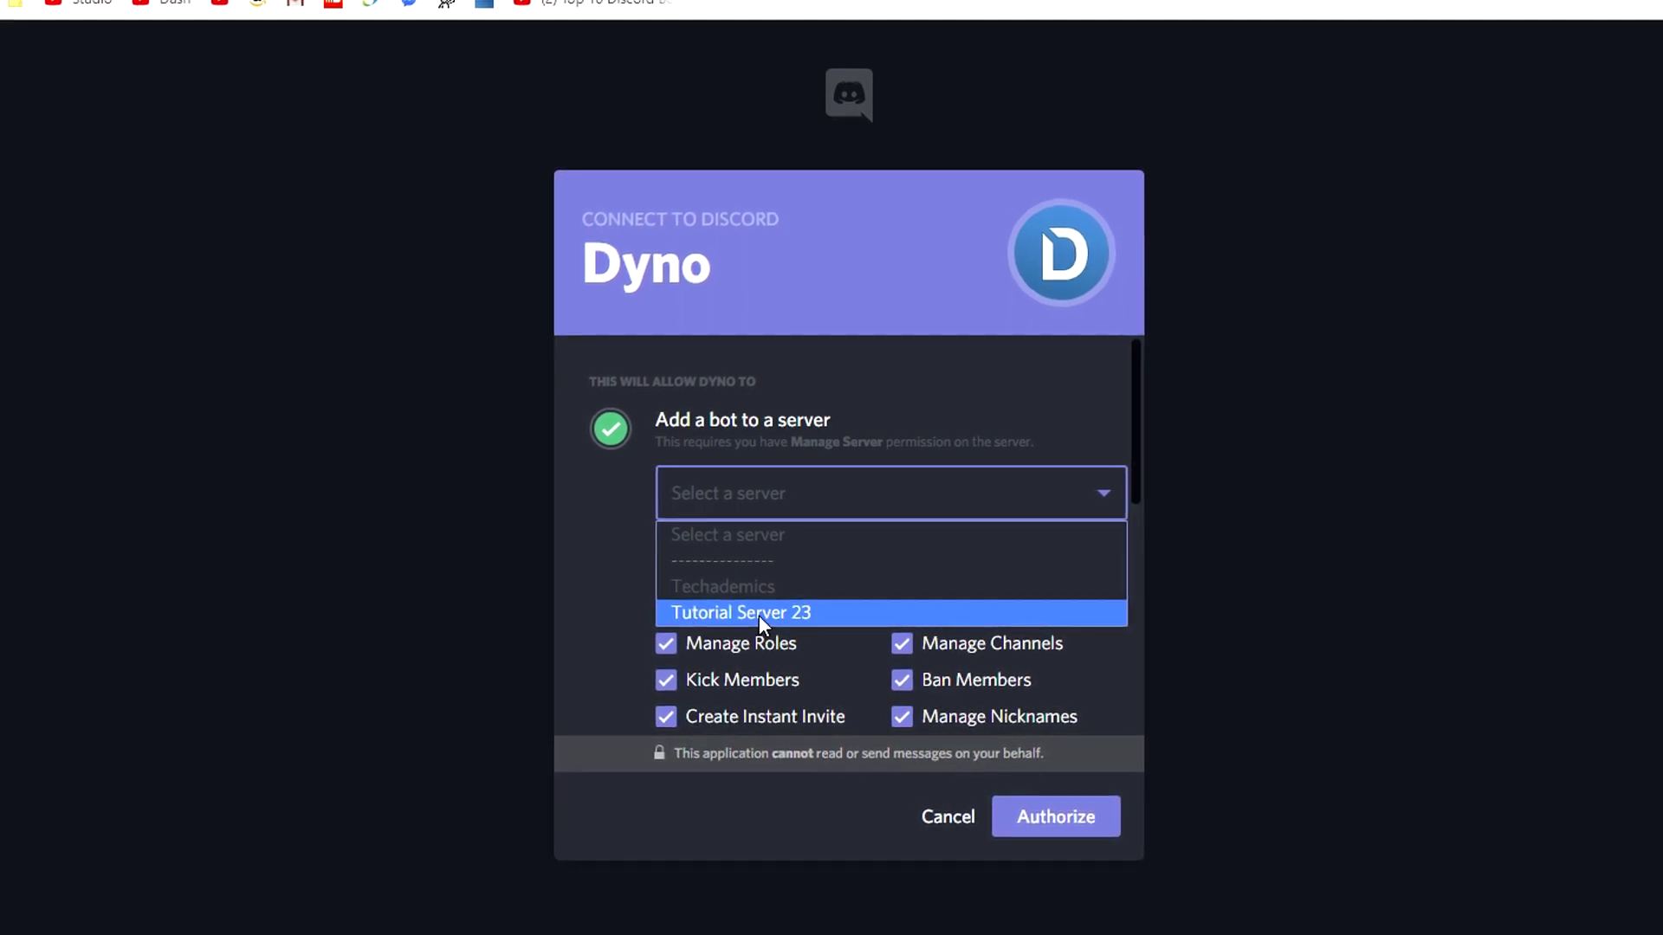
{"action": "left_click", "coordinate": [759, 615]}
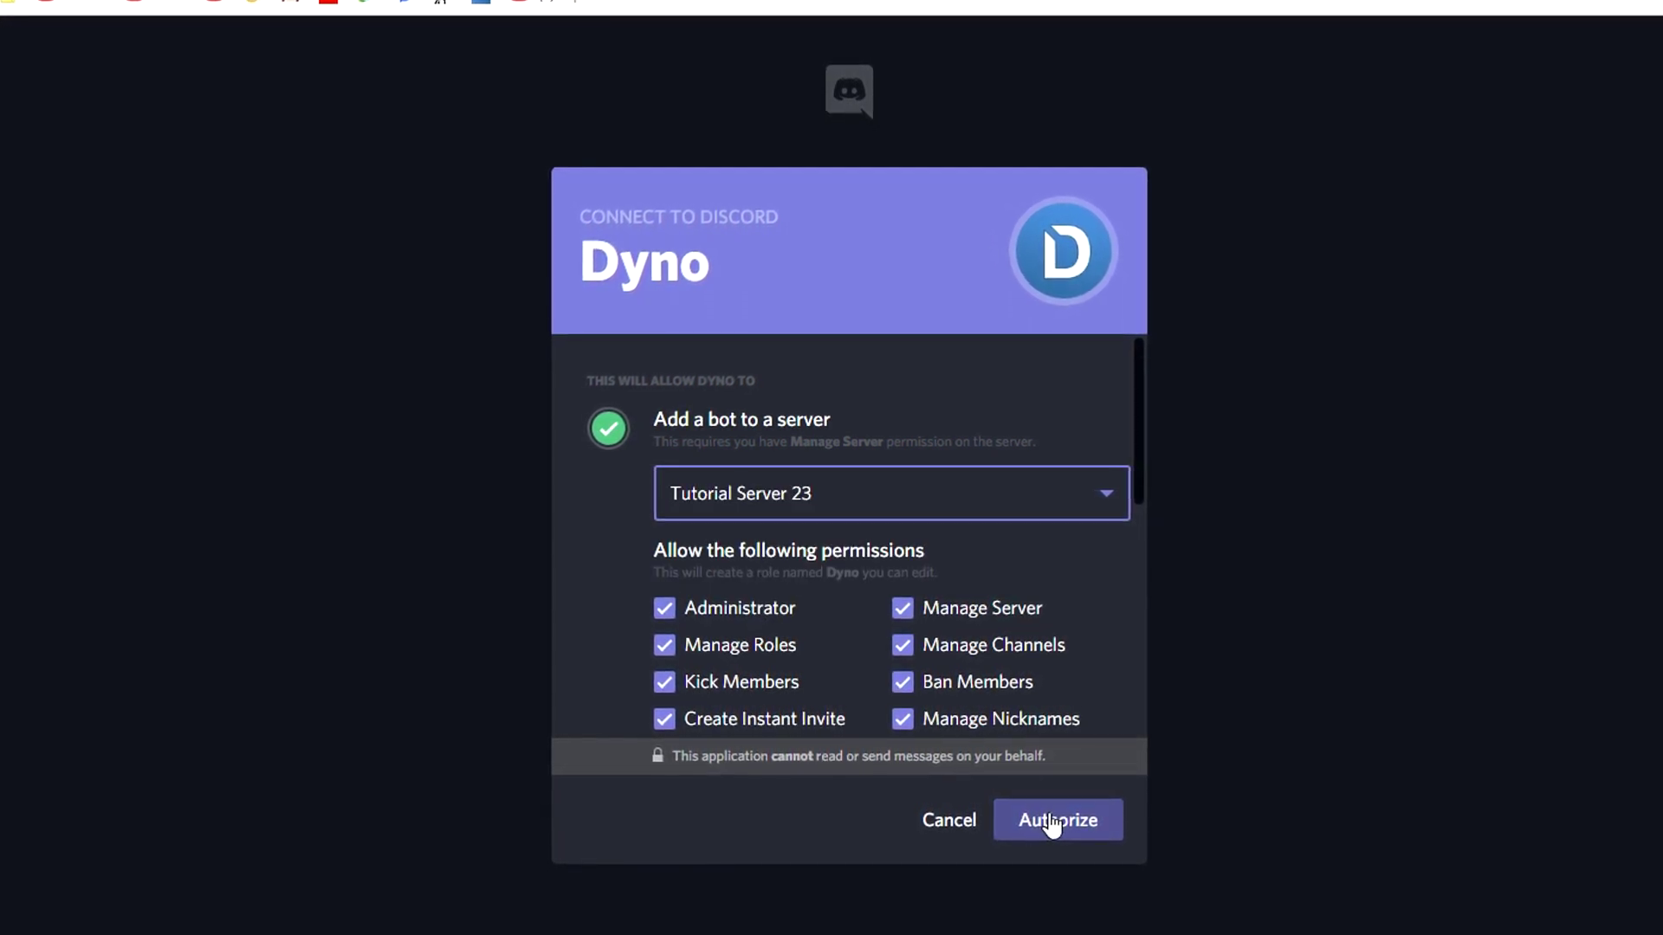
{"action": "left_click", "coordinate": [1052, 821]}
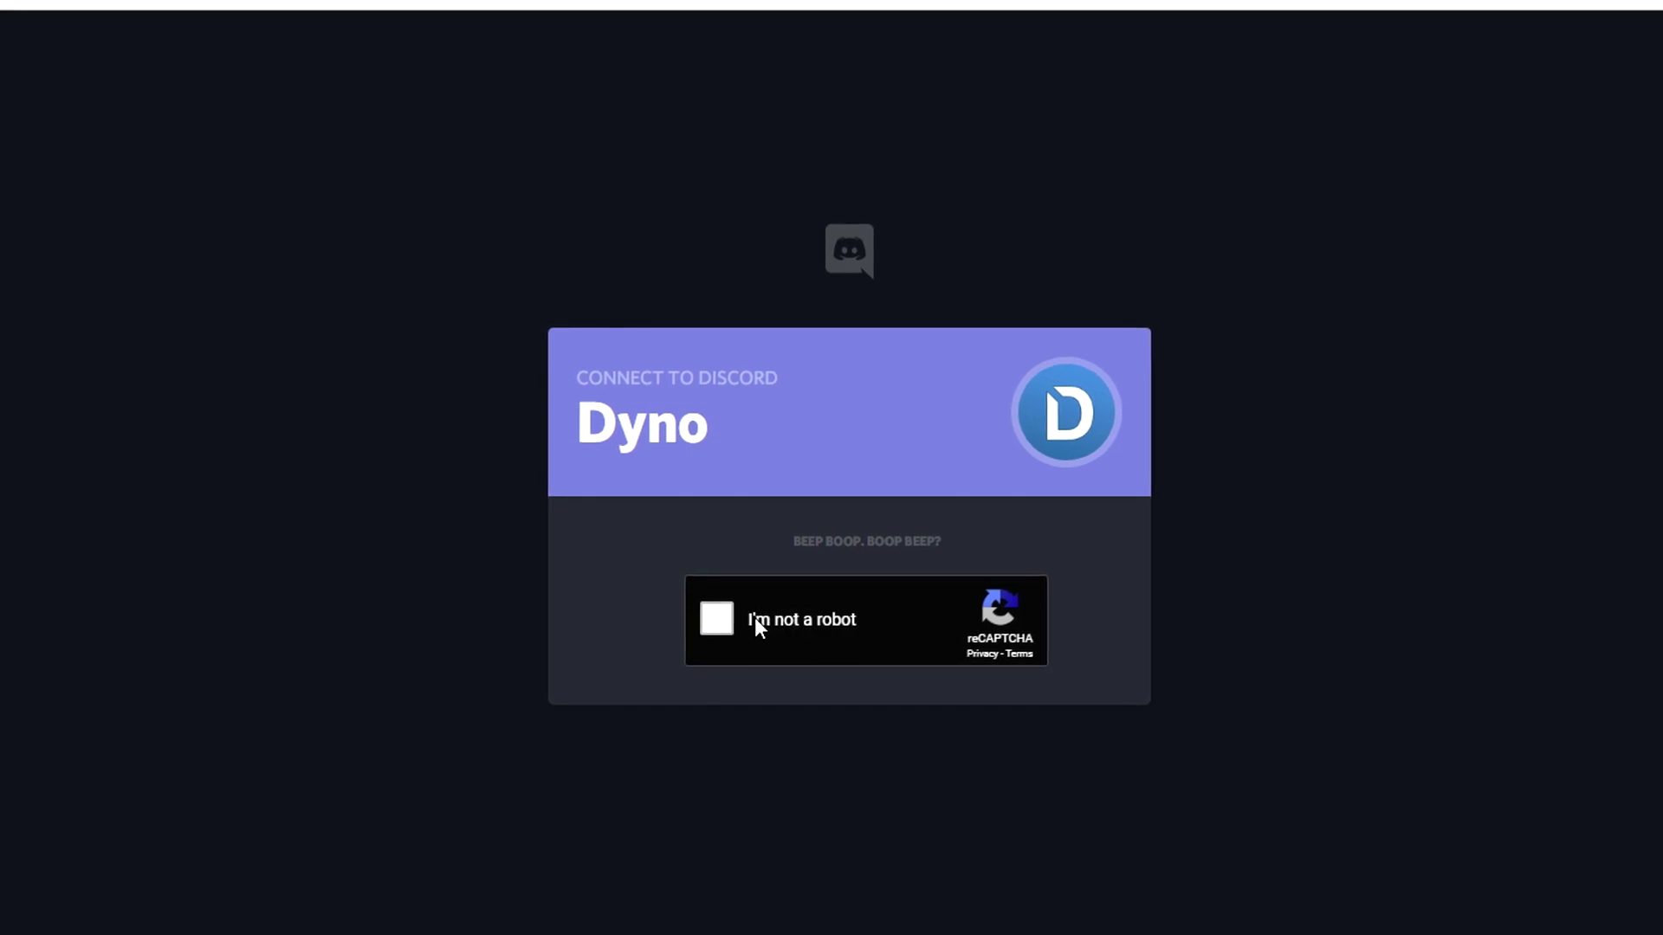
Pass the 'I'm not a robot' check so Dyno joins Tutorial Server 23.
{"action": "left_click", "coordinate": [725, 621]}
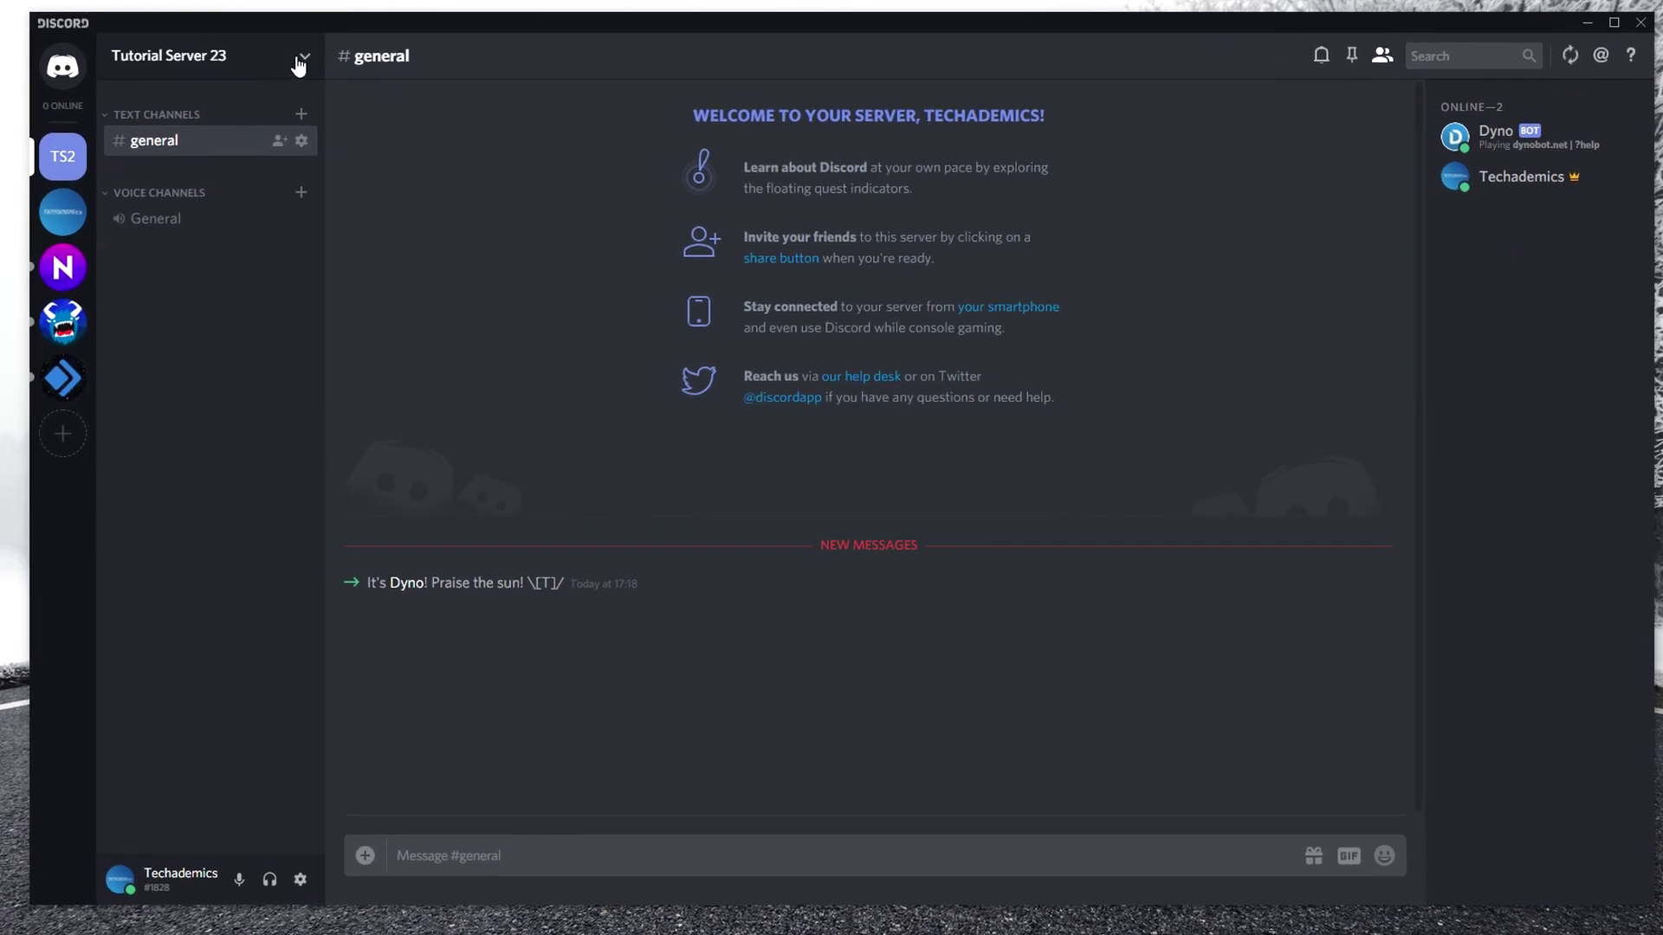
In Server Settings > Roles, add a new role named BOTS and colour it green.
{"action": "left_click", "coordinate": [299, 62]}
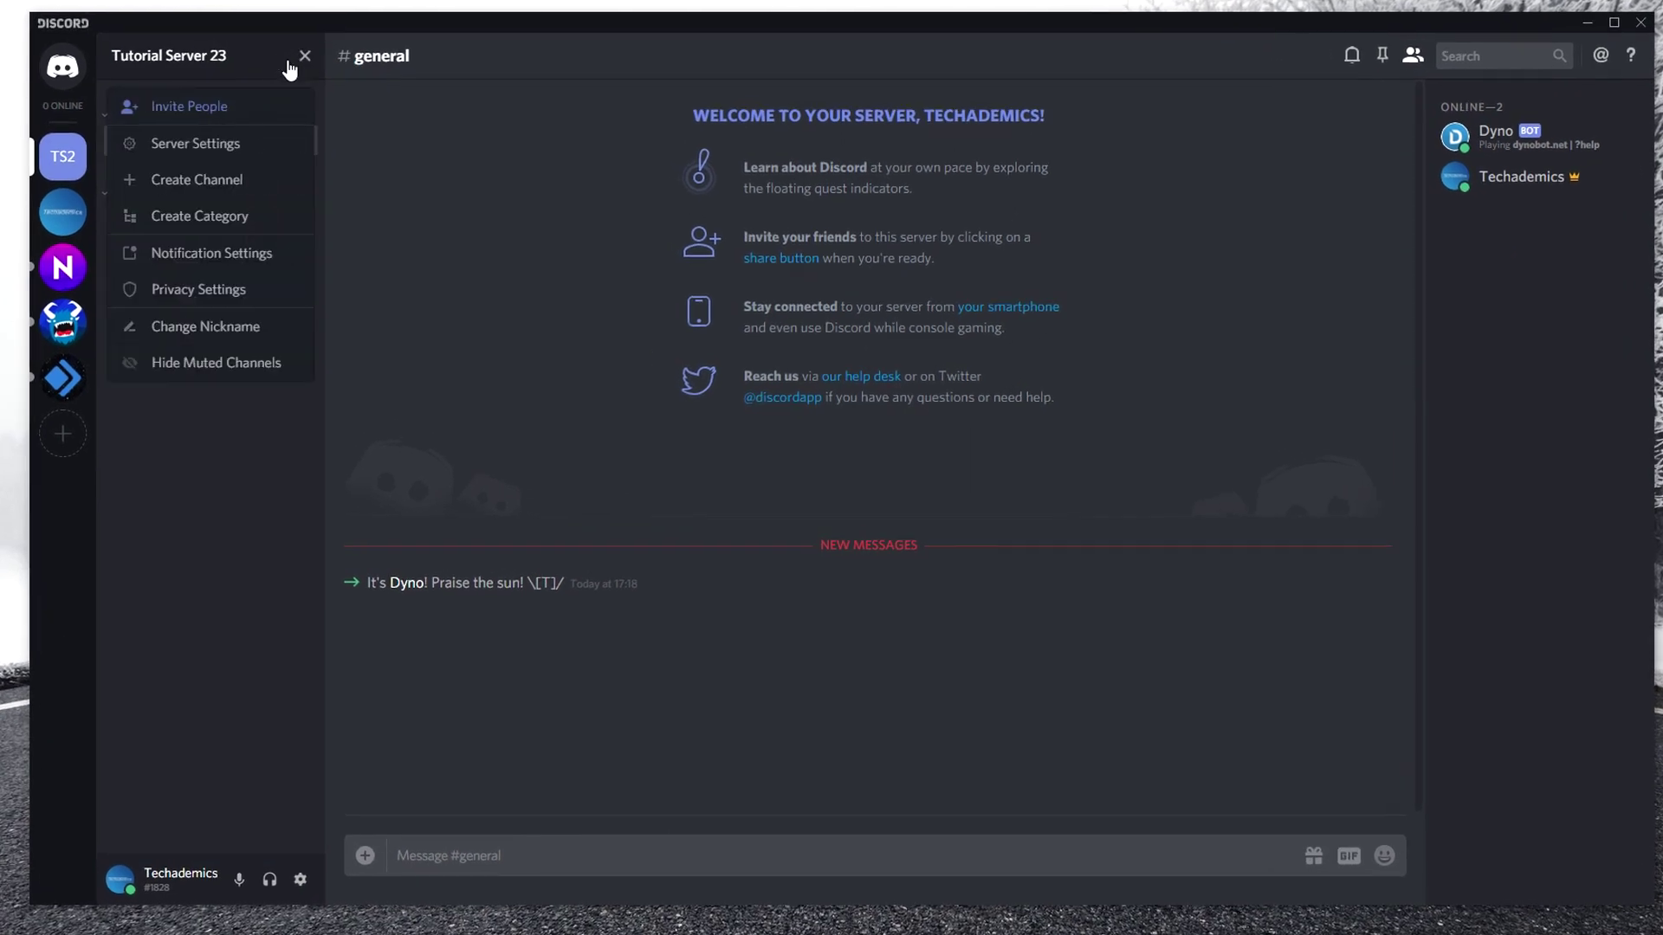
{"action": "left_click", "coordinate": [194, 145]}
{"action": "left_click", "coordinate": [396, 224]}
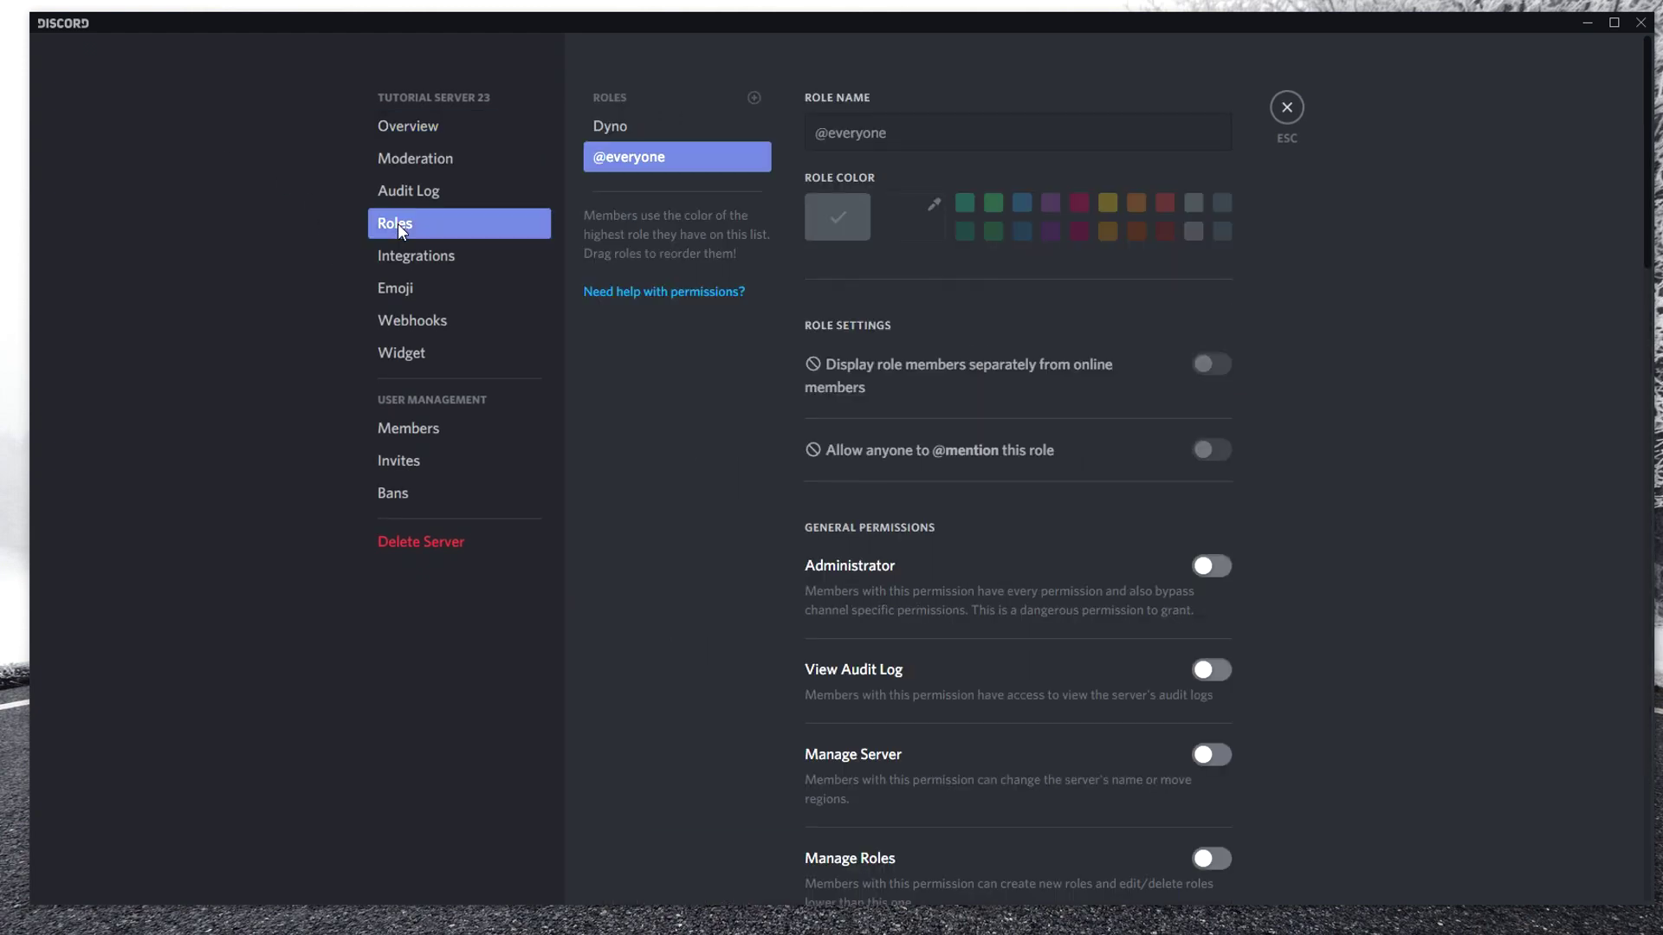
{"action": "left_click", "coordinate": [754, 97]}
{"action": "left_click_drag", "start_coordinate": [869, 141], "coordinate": [807, 138]}
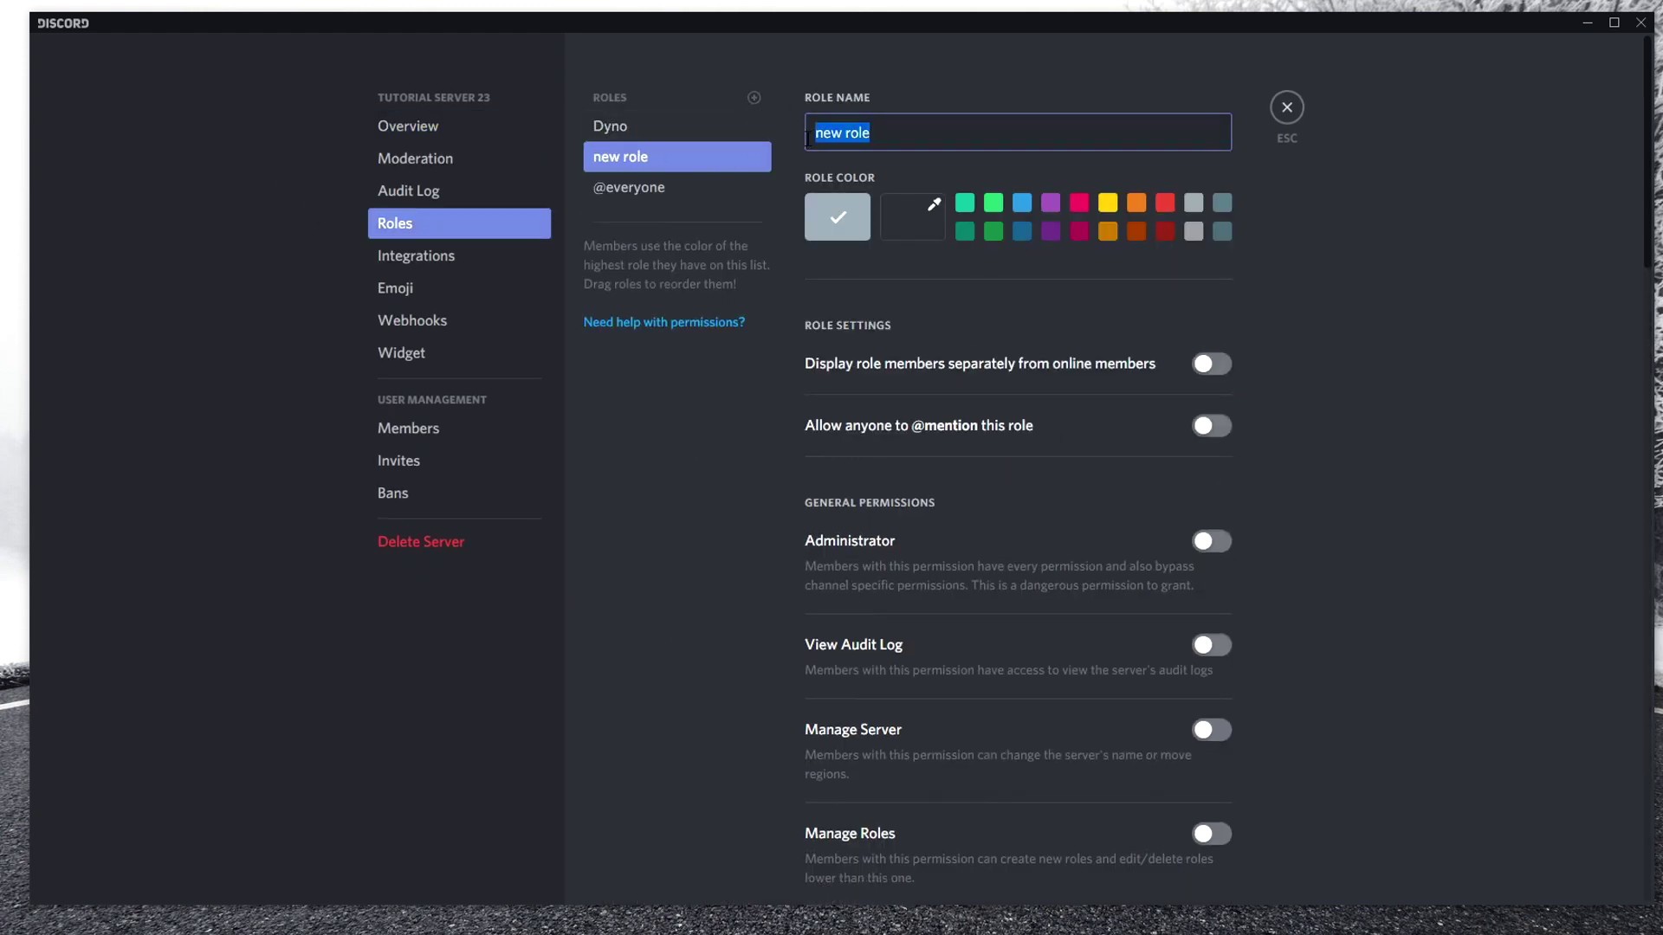
{"action": "type", "text": "BOTS"}
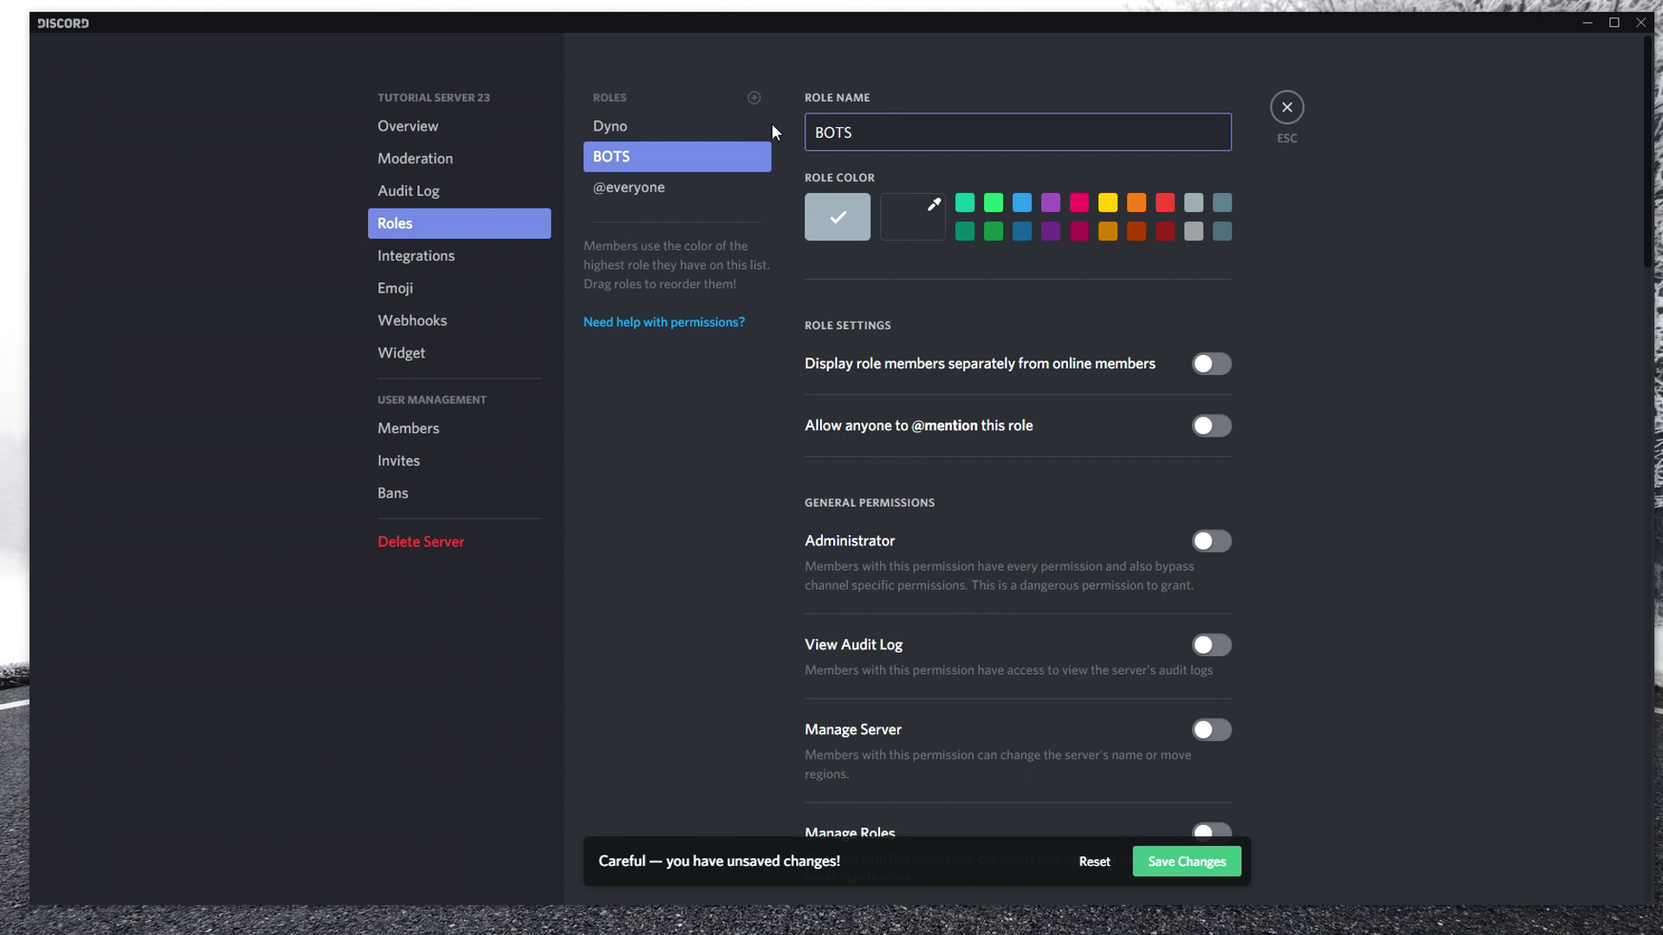
{"action": "left_click", "coordinate": [994, 204]}
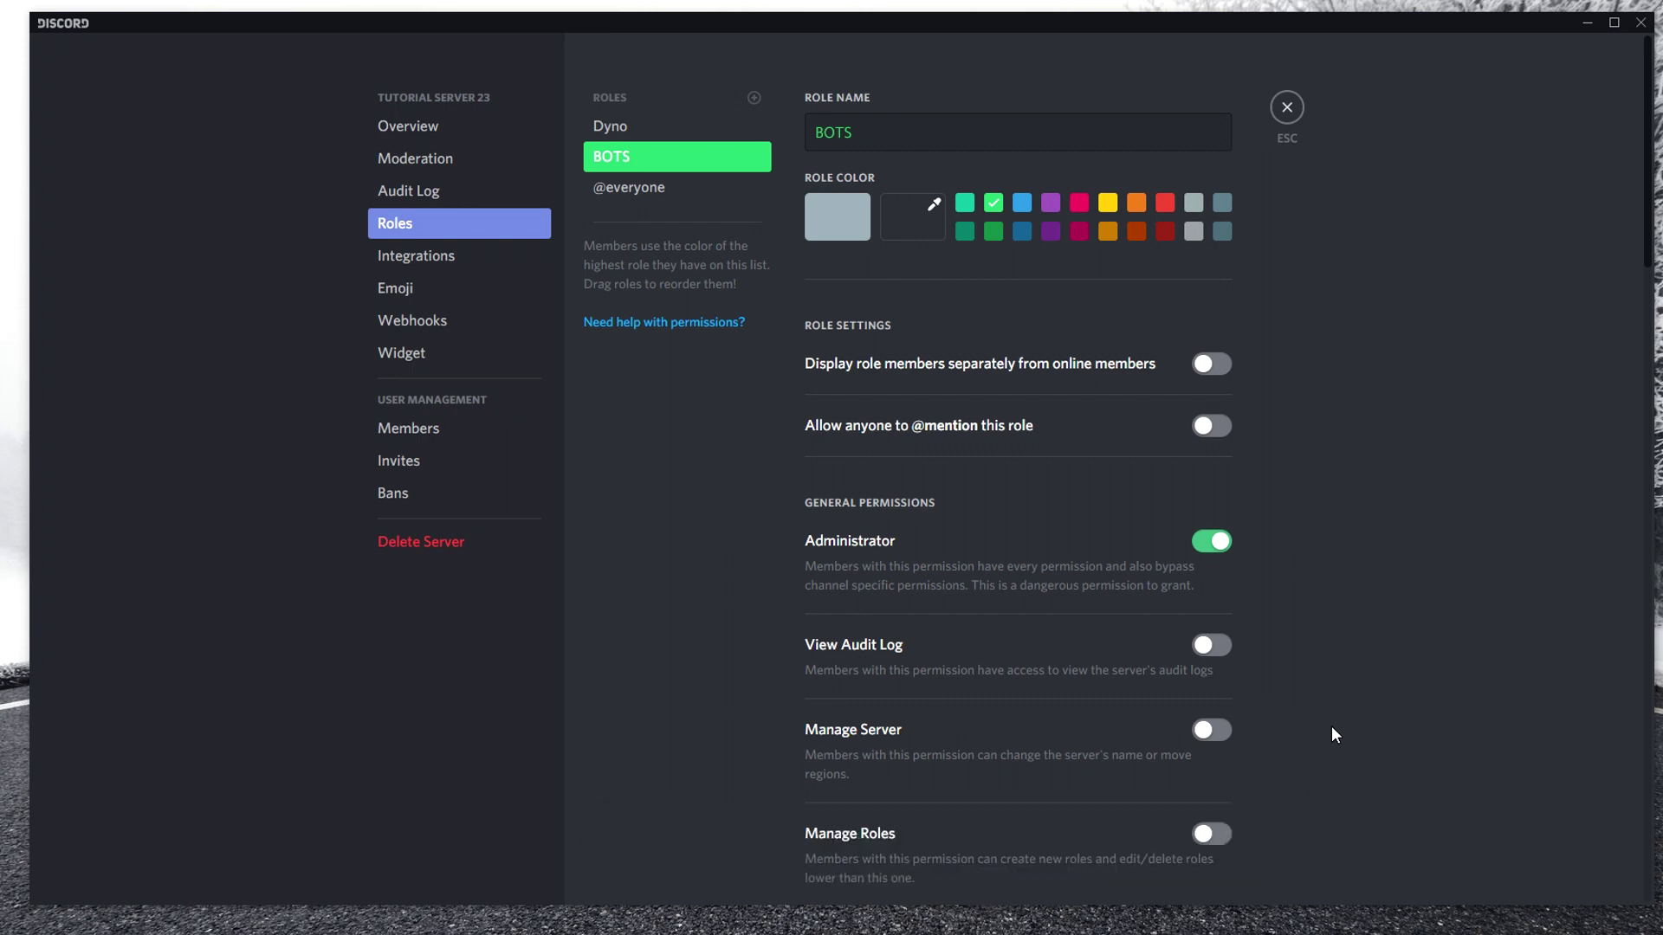
Give Dyno the BOTS role and have BOTS members listed separately from online members.
{"action": "left_click", "coordinate": [1287, 110]}
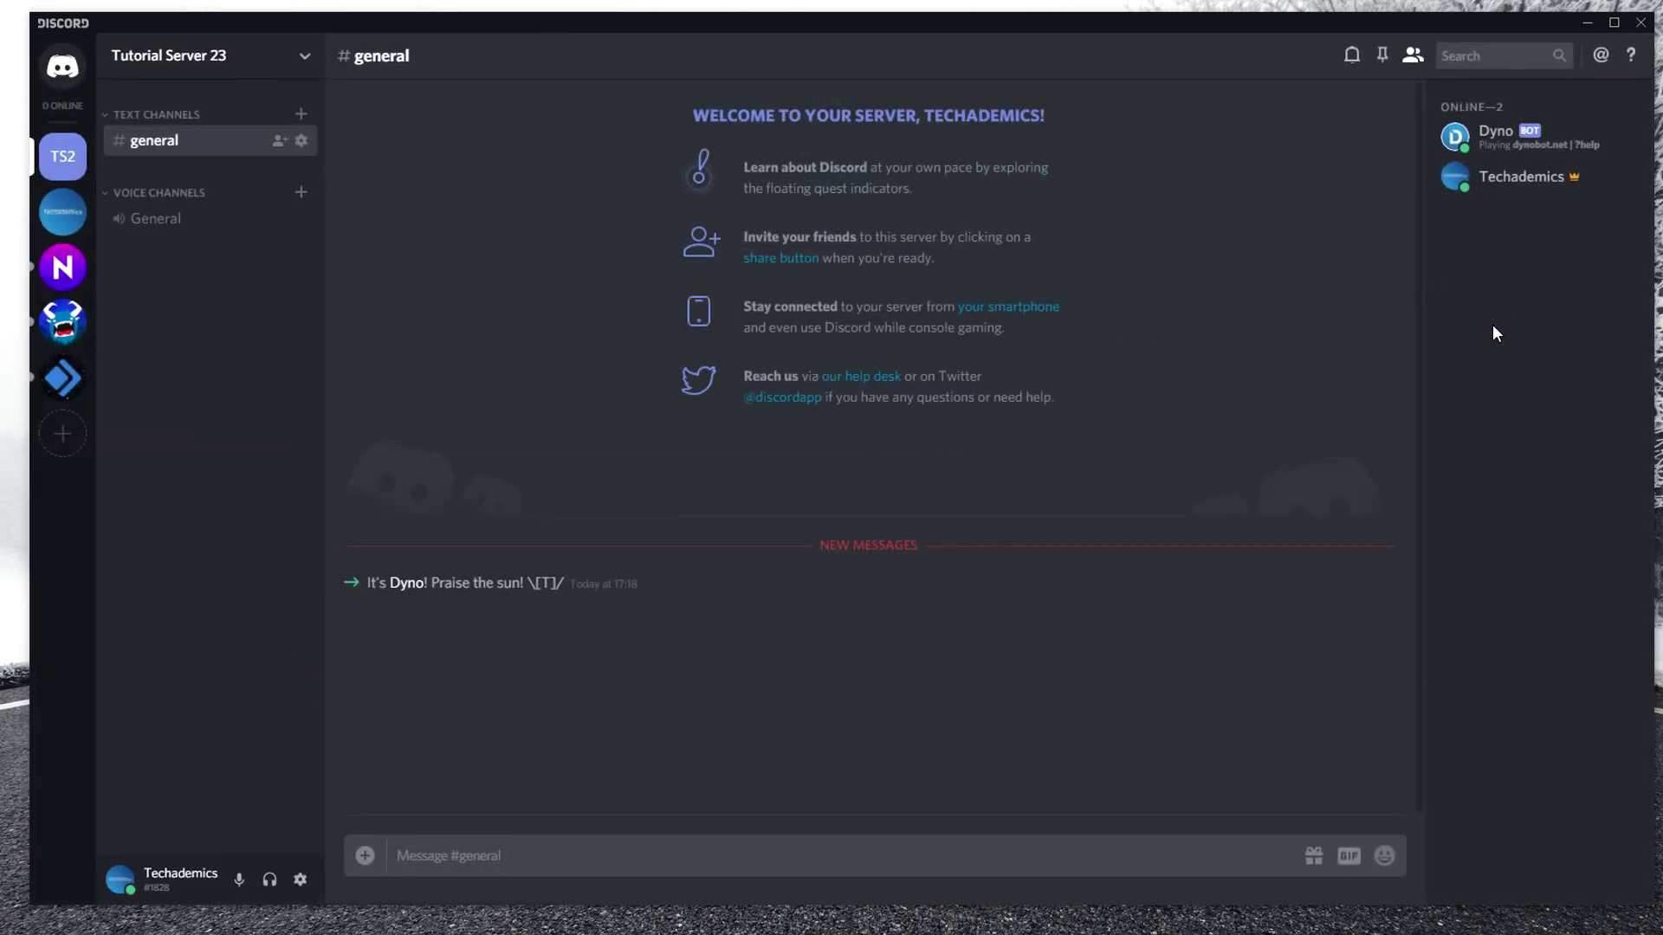
{"action": "left_click", "coordinate": [1514, 145]}
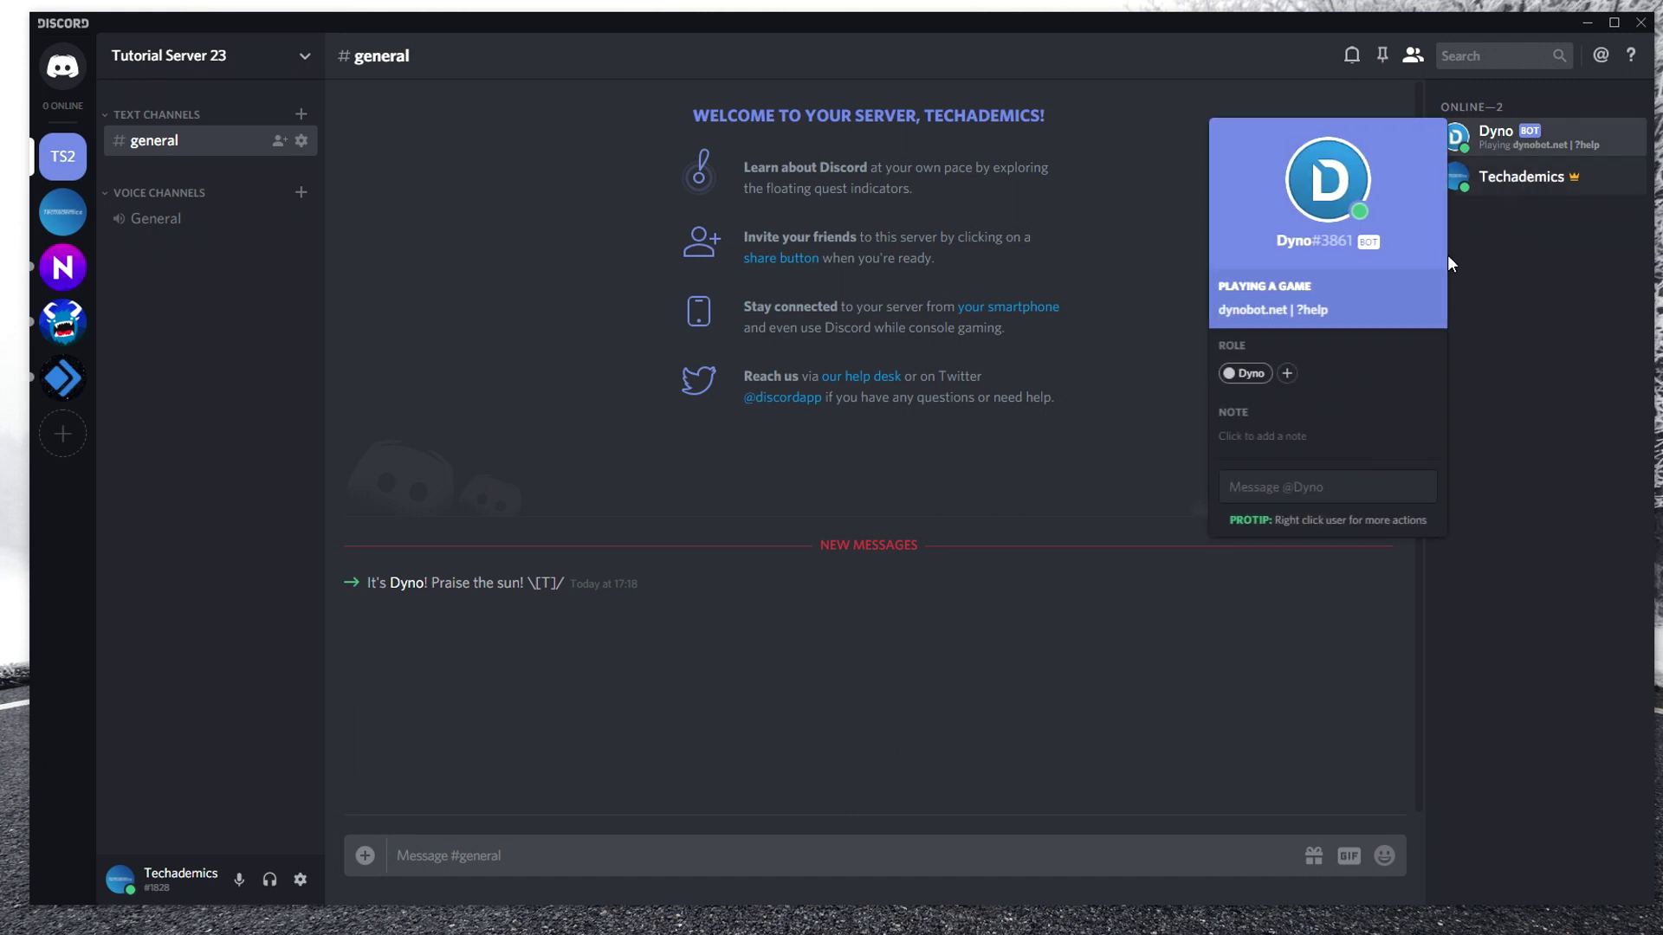
{"action": "left_click", "coordinate": [1288, 375]}
{"action": "left_click", "coordinate": [1222, 479]}
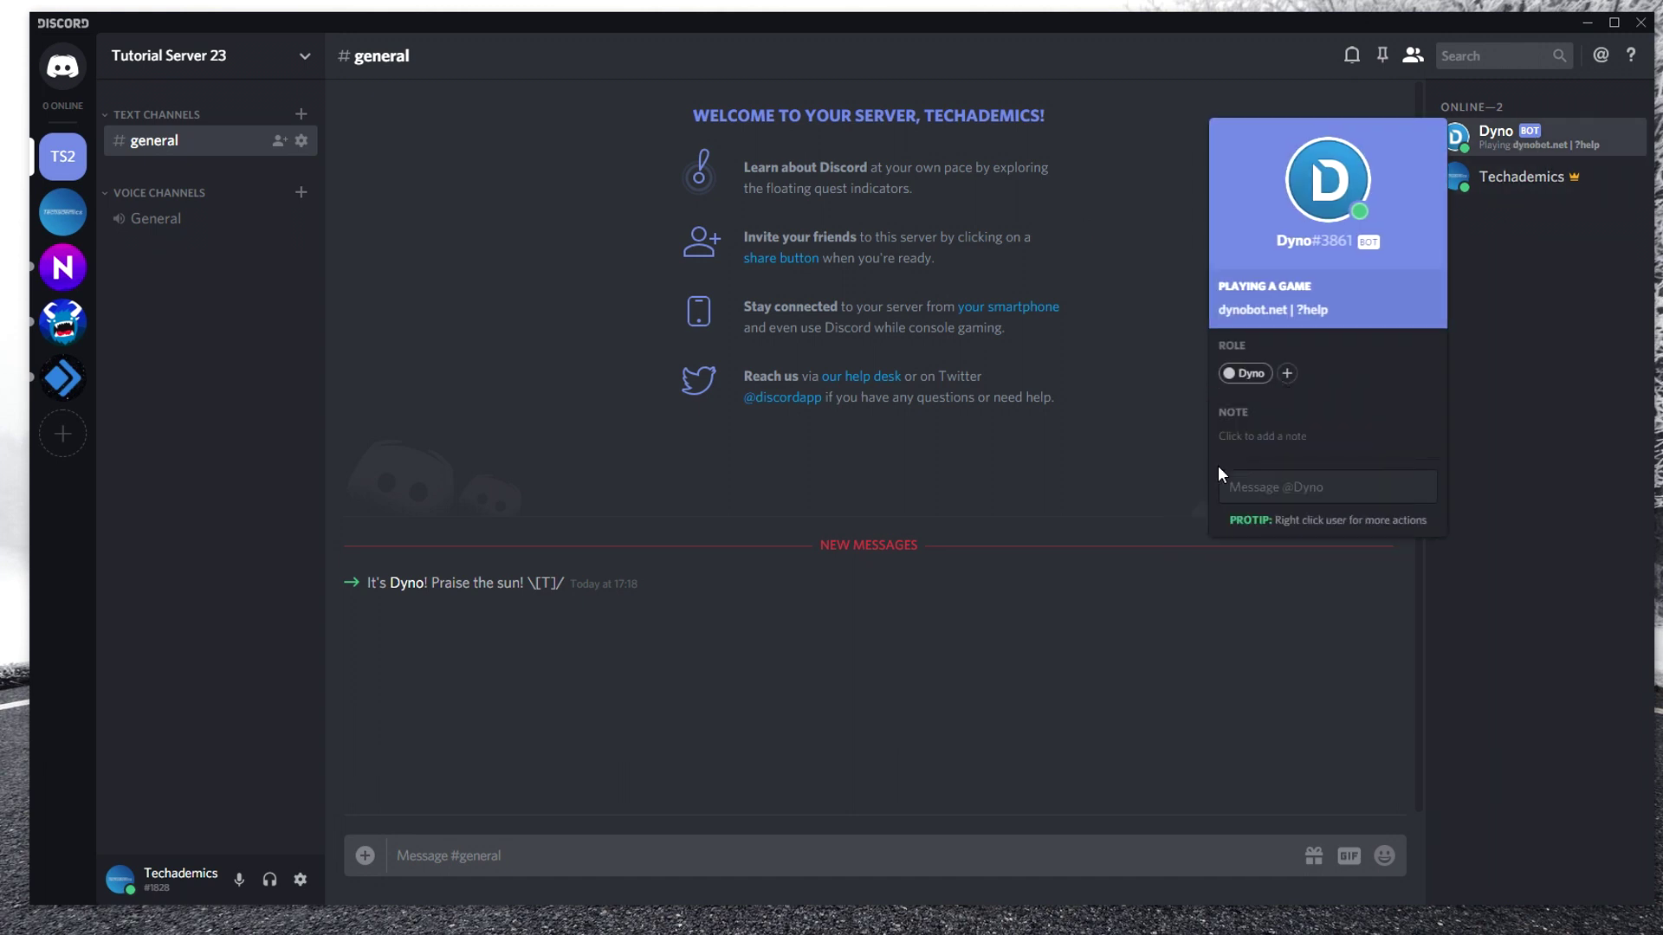
{"action": "left_click", "coordinate": [1489, 336]}
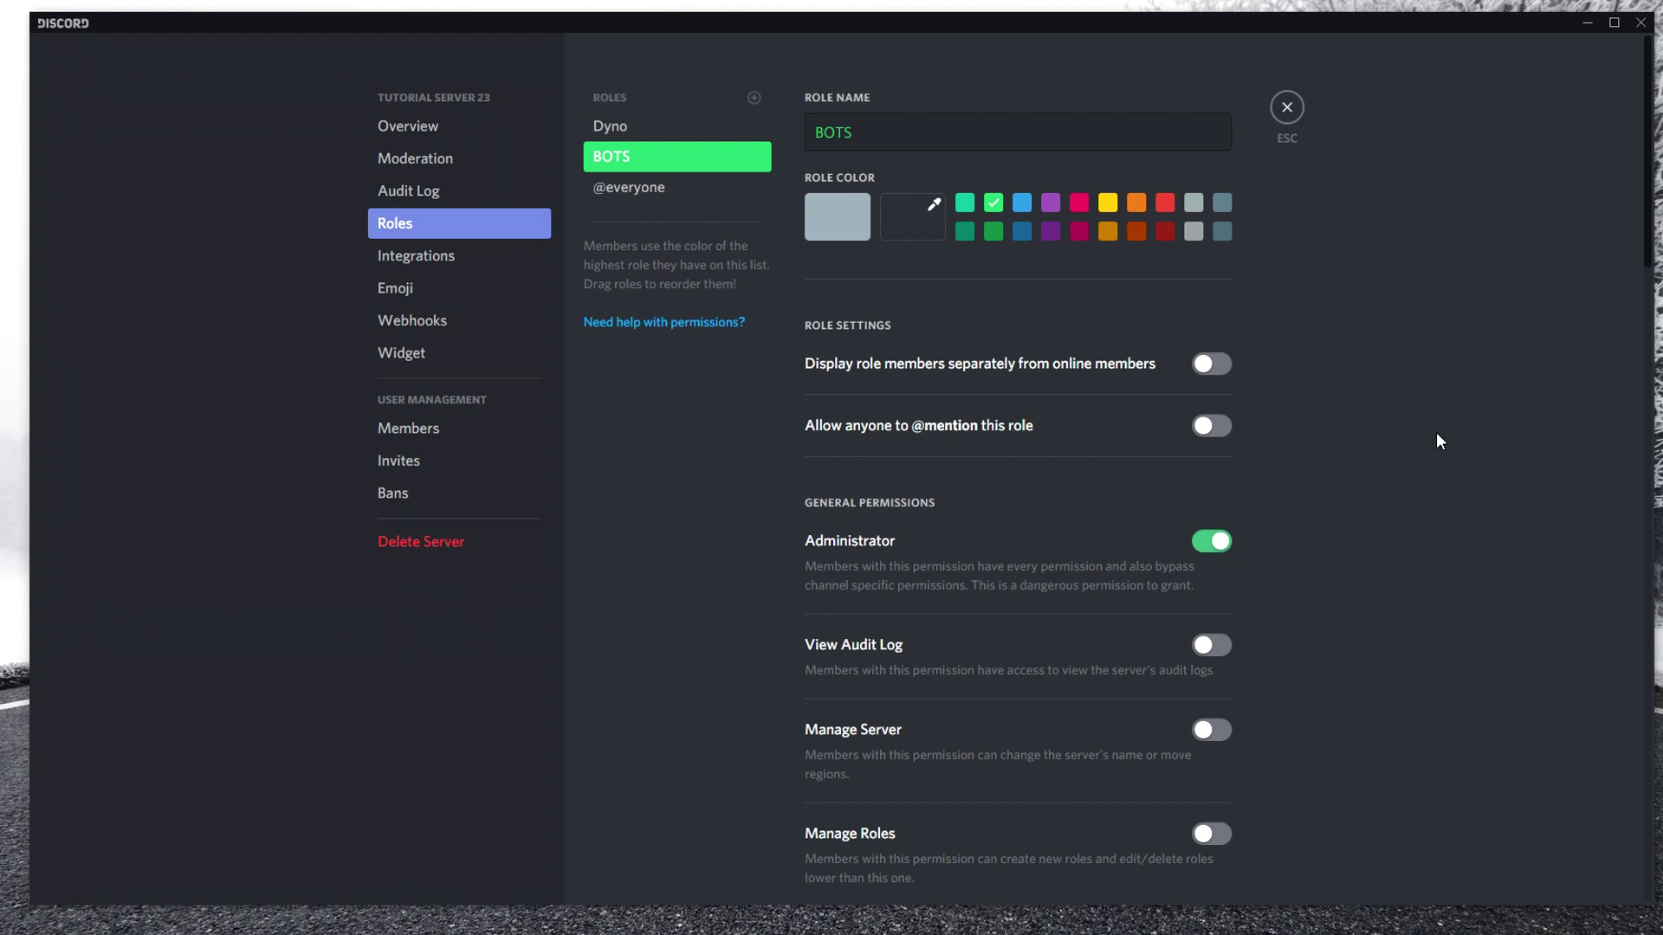
{"action": "left_click", "coordinate": [1211, 364]}
Save the BOTS role changes and leave the server settings.
{"action": "left_click", "coordinate": [1199, 862]}
{"action": "left_click", "coordinate": [1298, 121]}
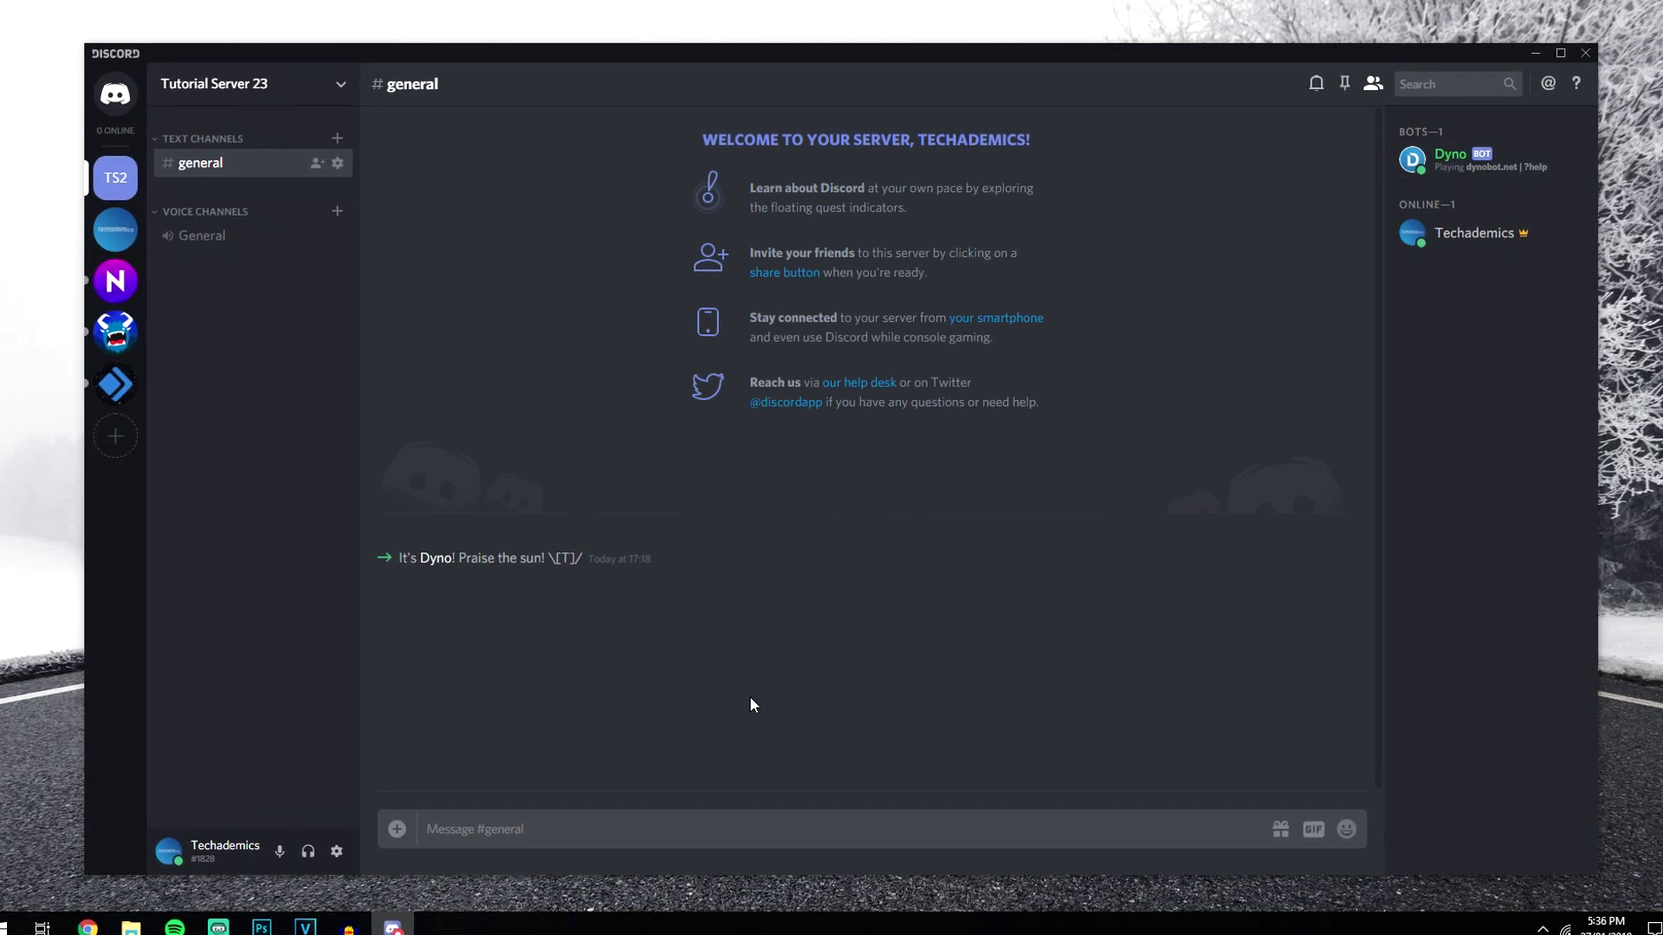
Send '?help' in #general and follow Dyno's DM reply to its online command list.
{"action": "left_click", "coordinate": [763, 835]}
{"action": "type", "text": "?help"}
{"action": "key", "text": "Return"}
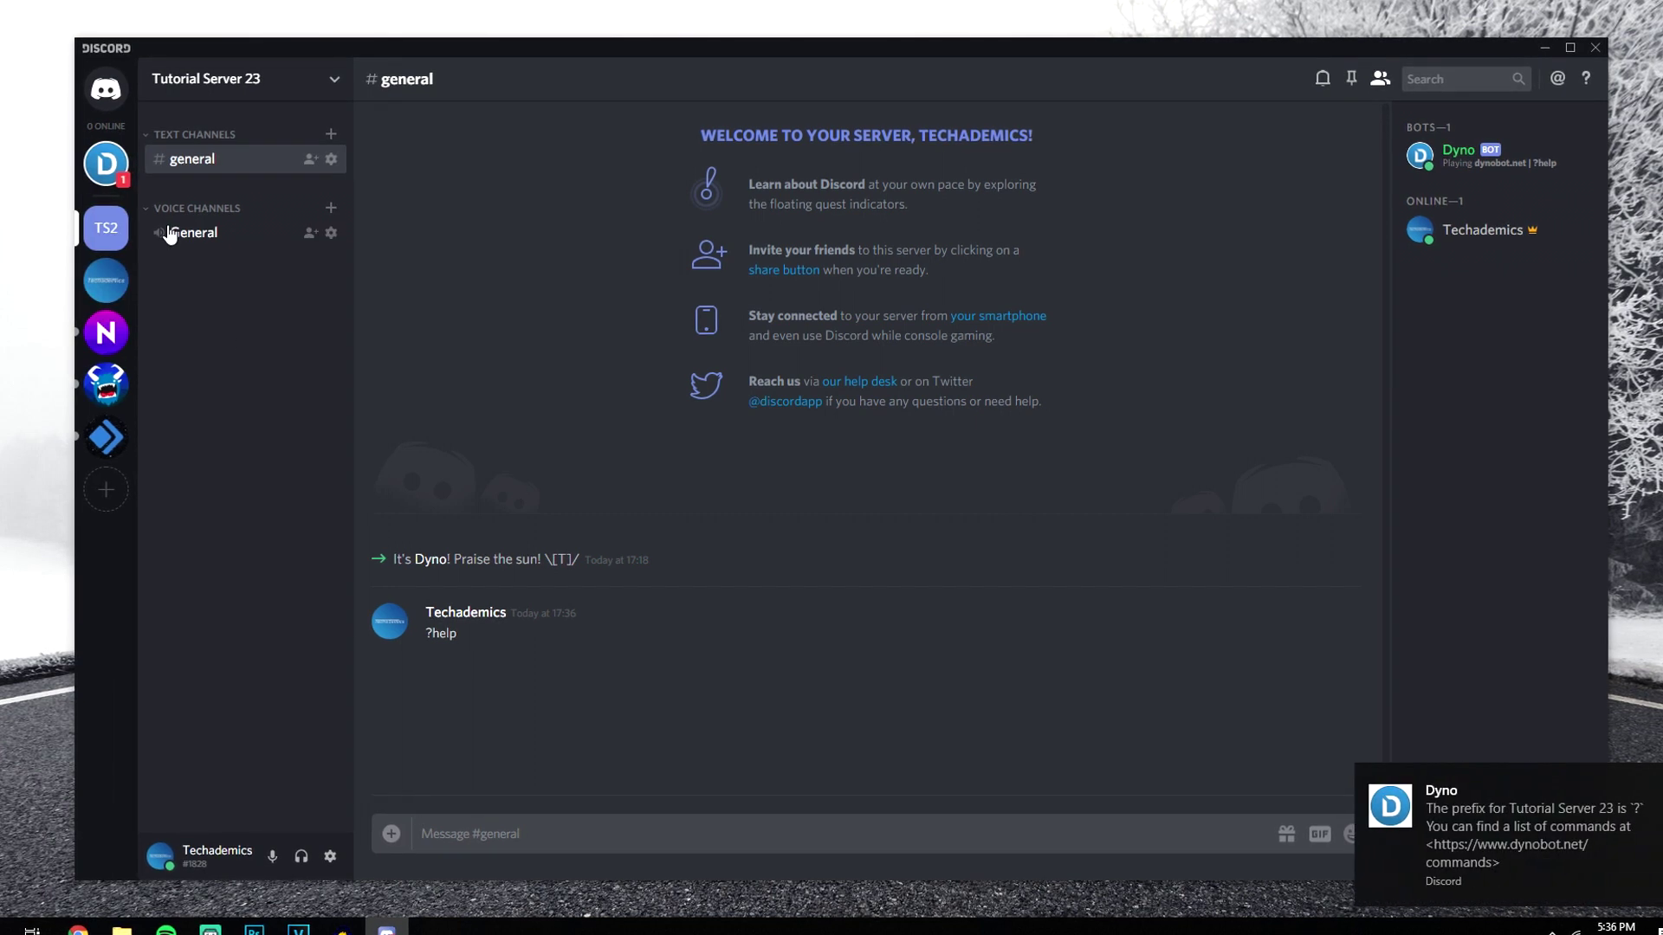
{"action": "left_click", "coordinate": [102, 169]}
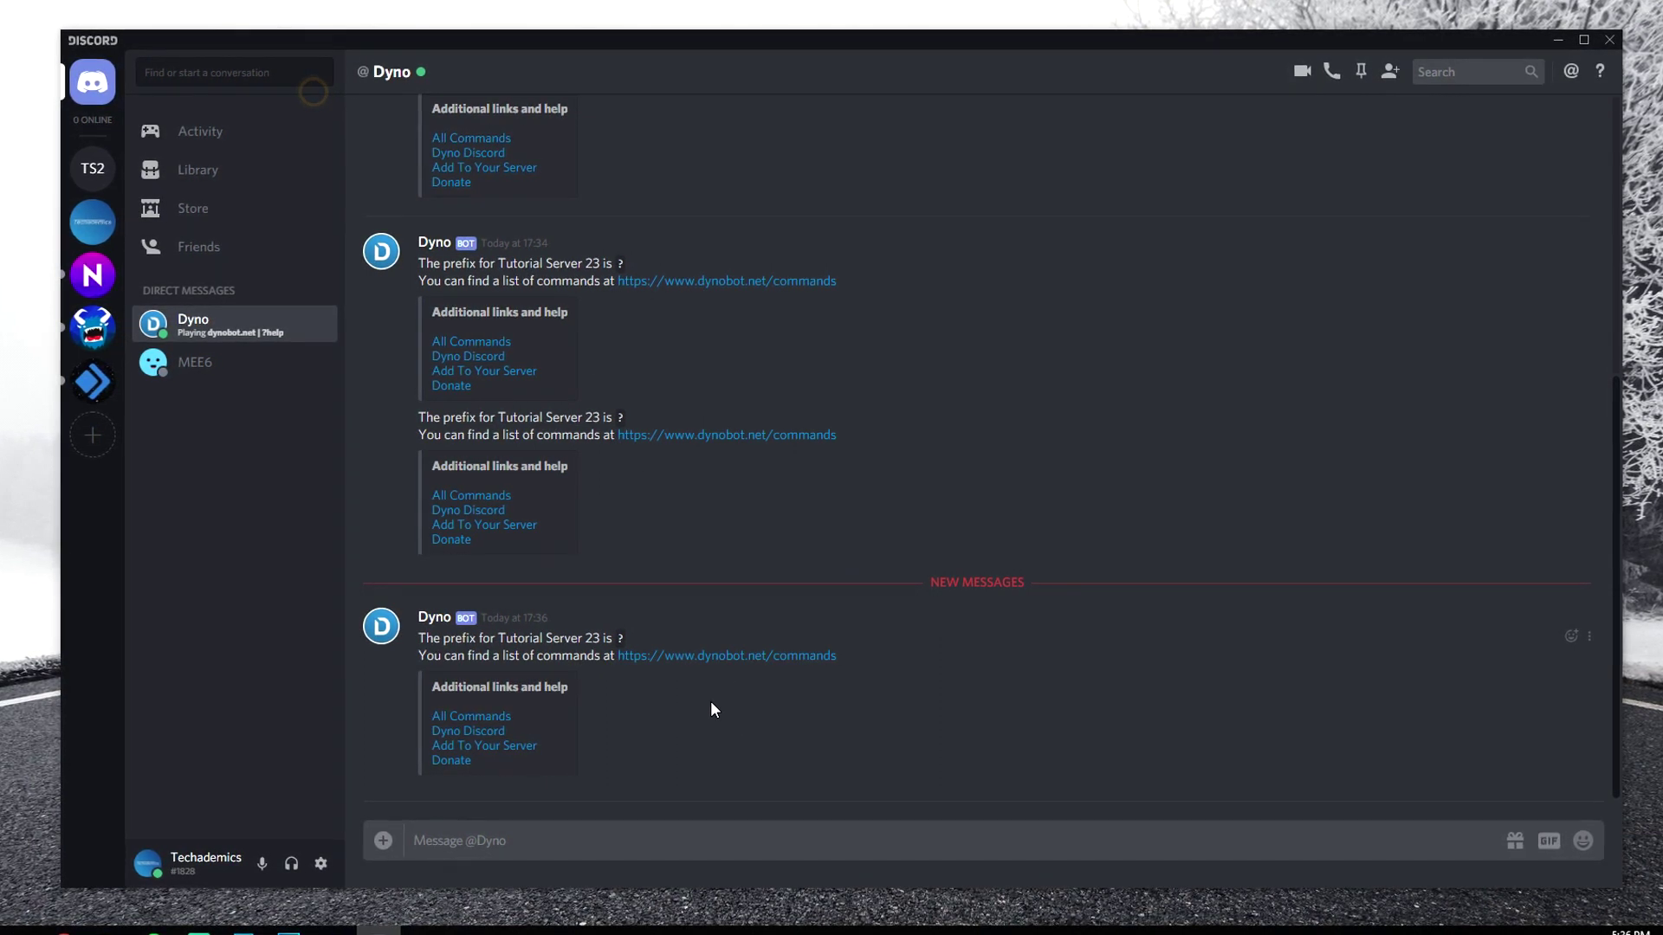
{"action": "left_click", "coordinate": [465, 719]}
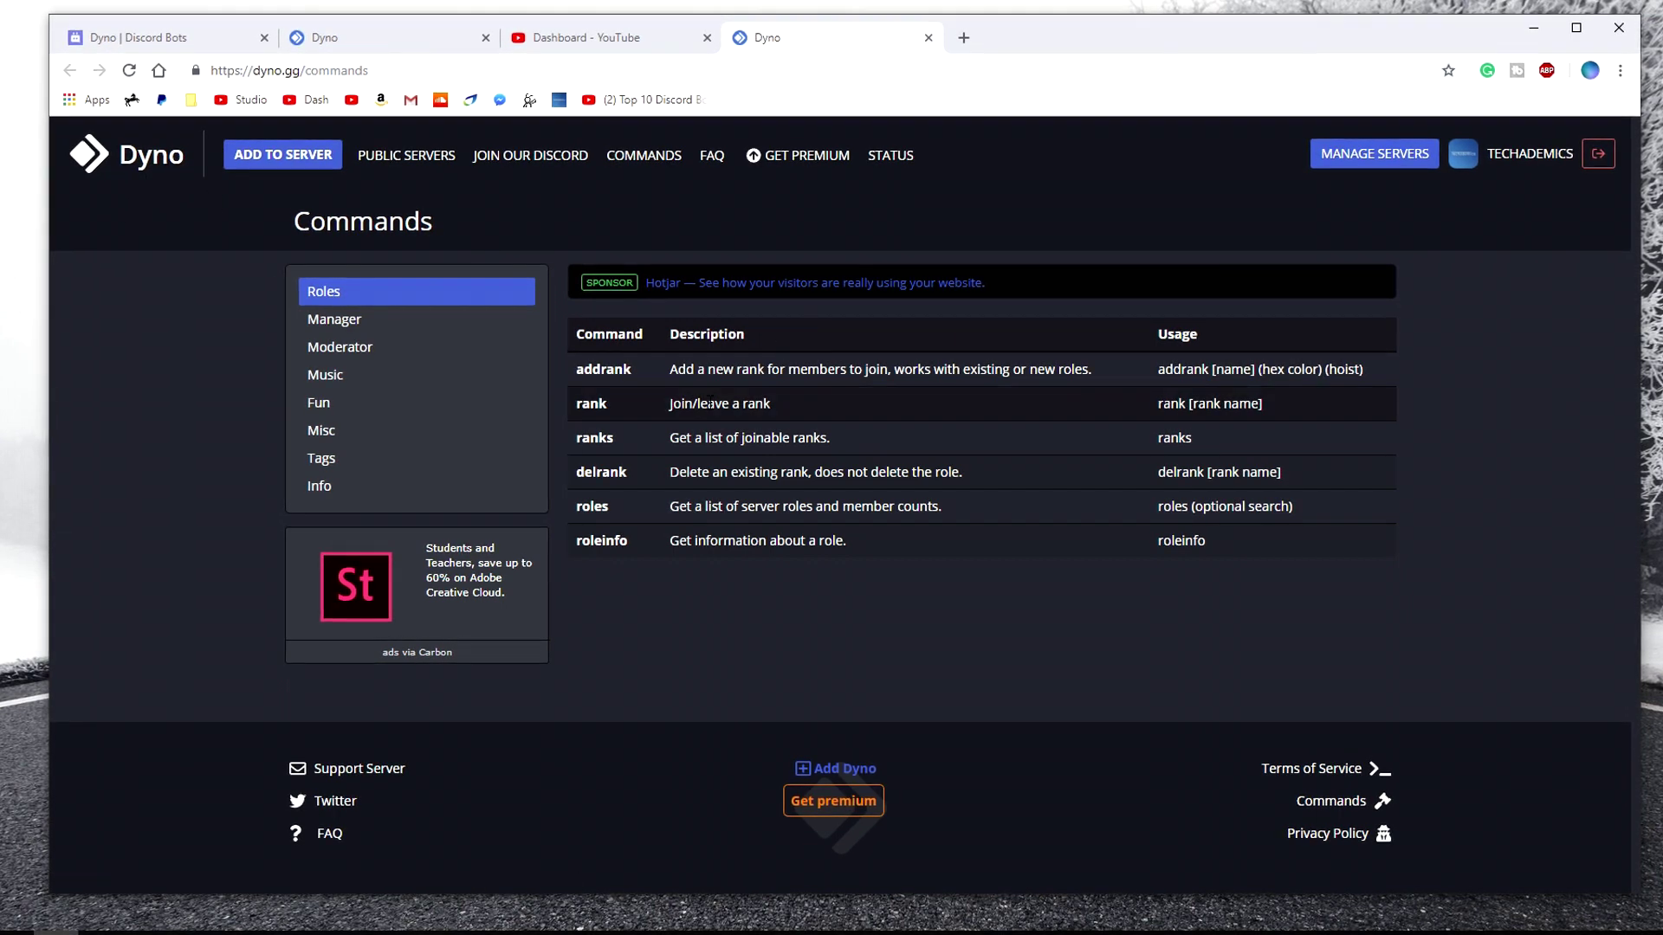
Browse the Manager and Music command lists on dyno.gg, ending back on Manager.
{"action": "left_click", "coordinate": [382, 326]}
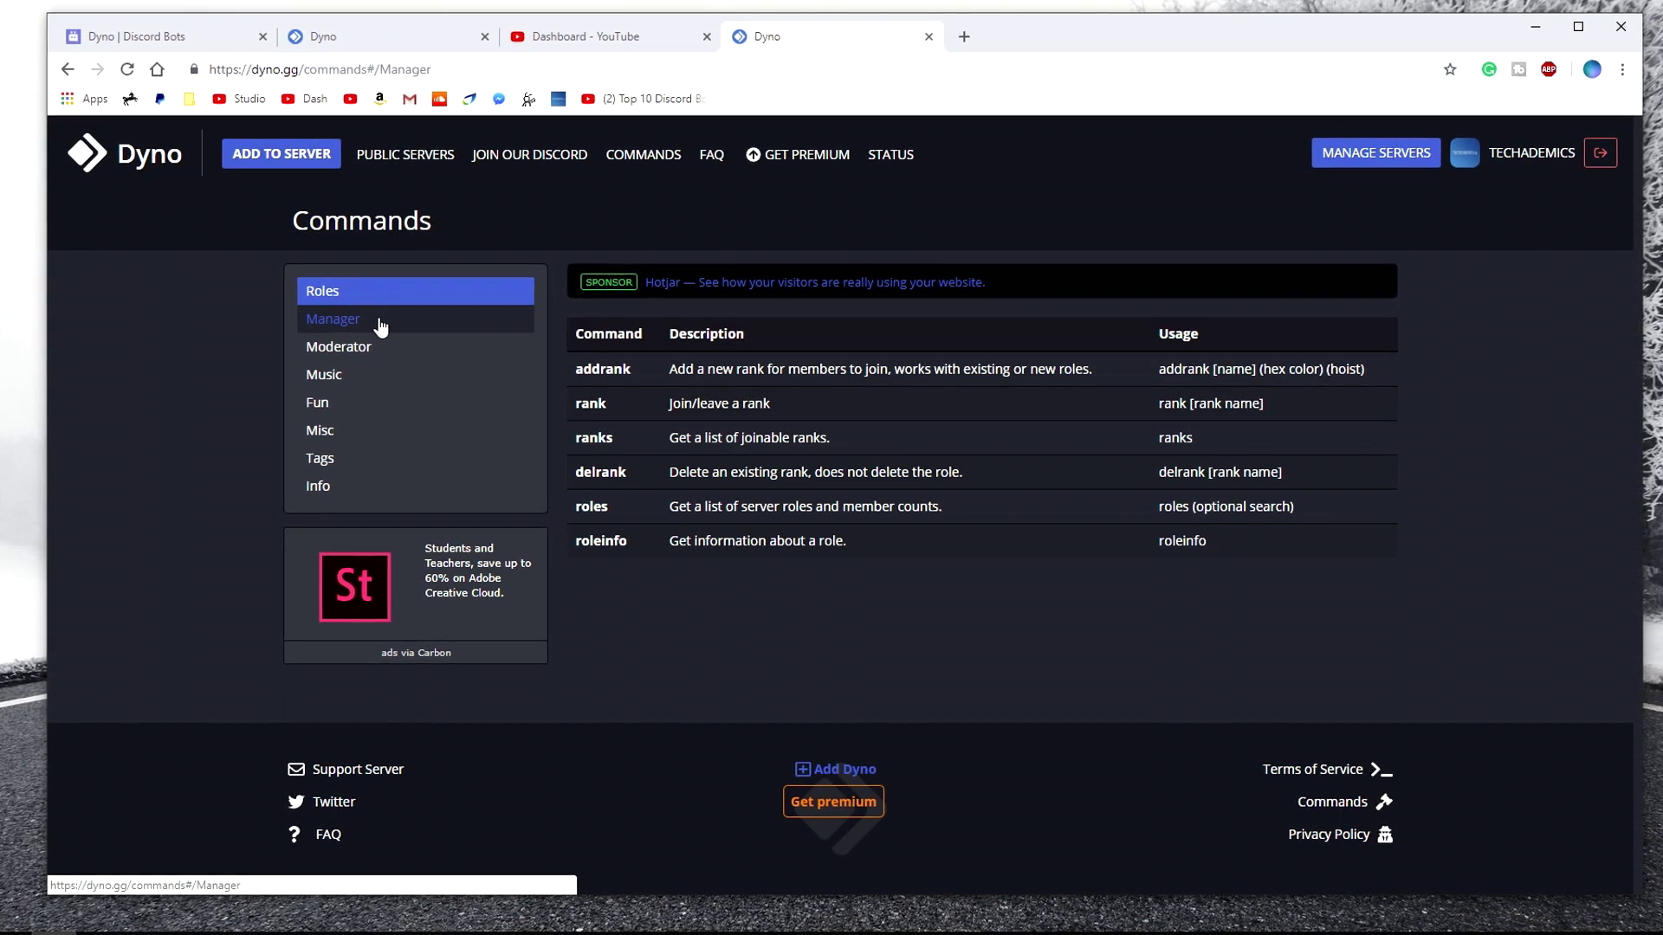
{"action": "left_click", "coordinate": [385, 374]}
{"action": "left_click", "coordinate": [372, 320]}
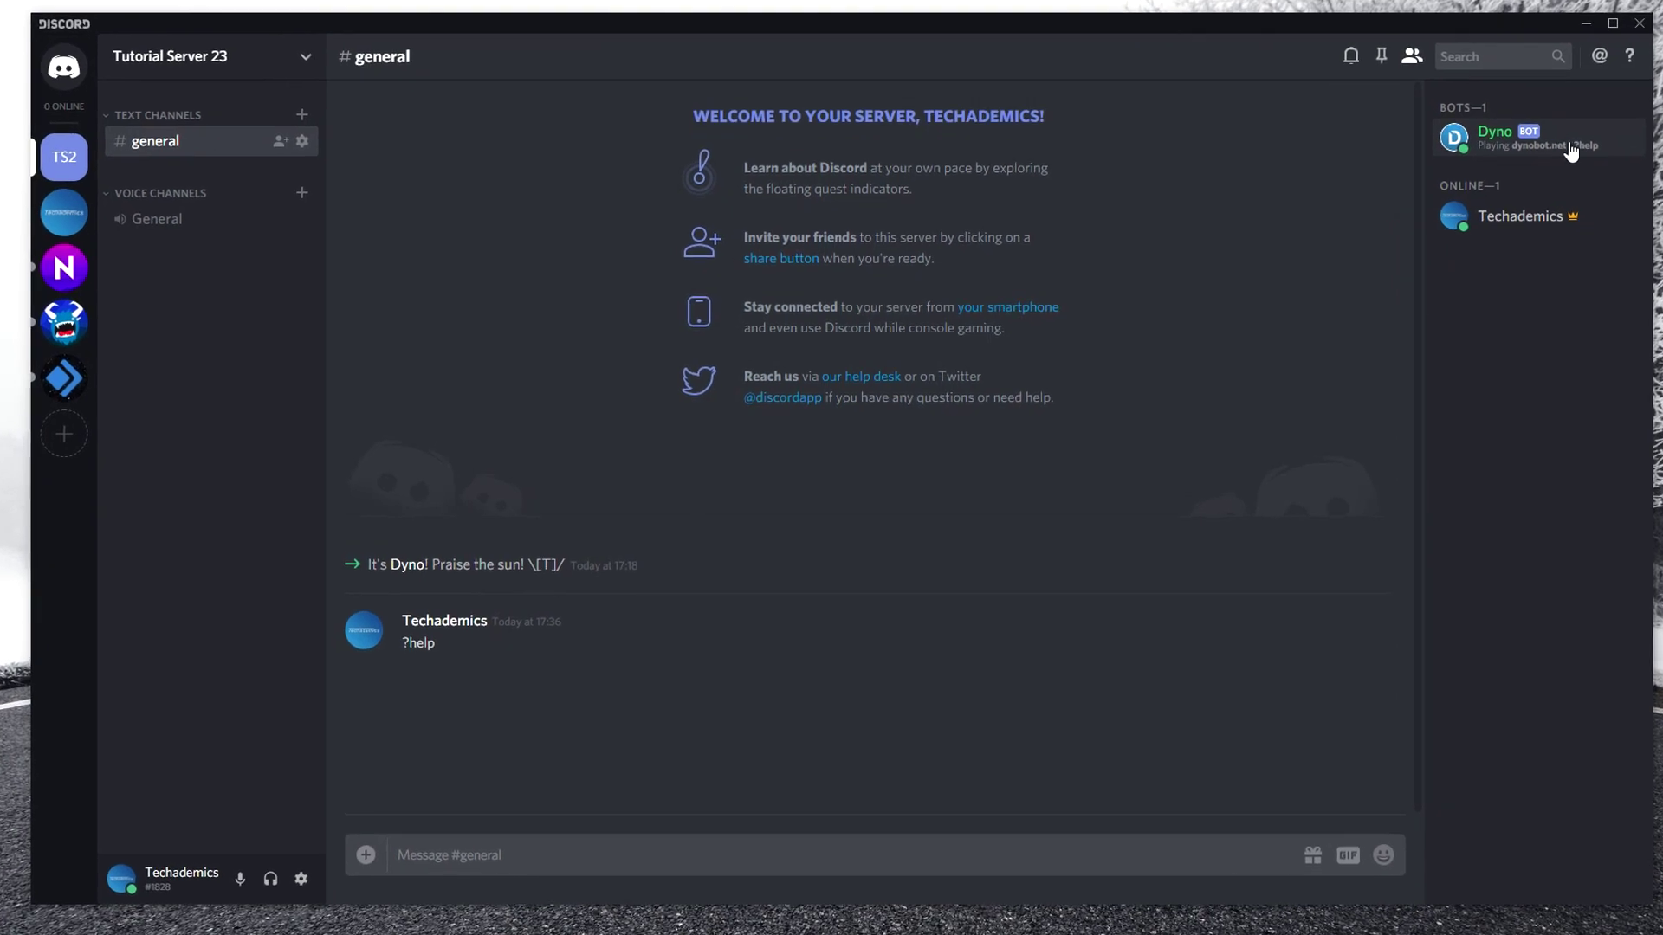
Bring up the Members page in Tutorial Server 23's Server Settings.
{"action": "right_click", "coordinate": [1552, 154]}
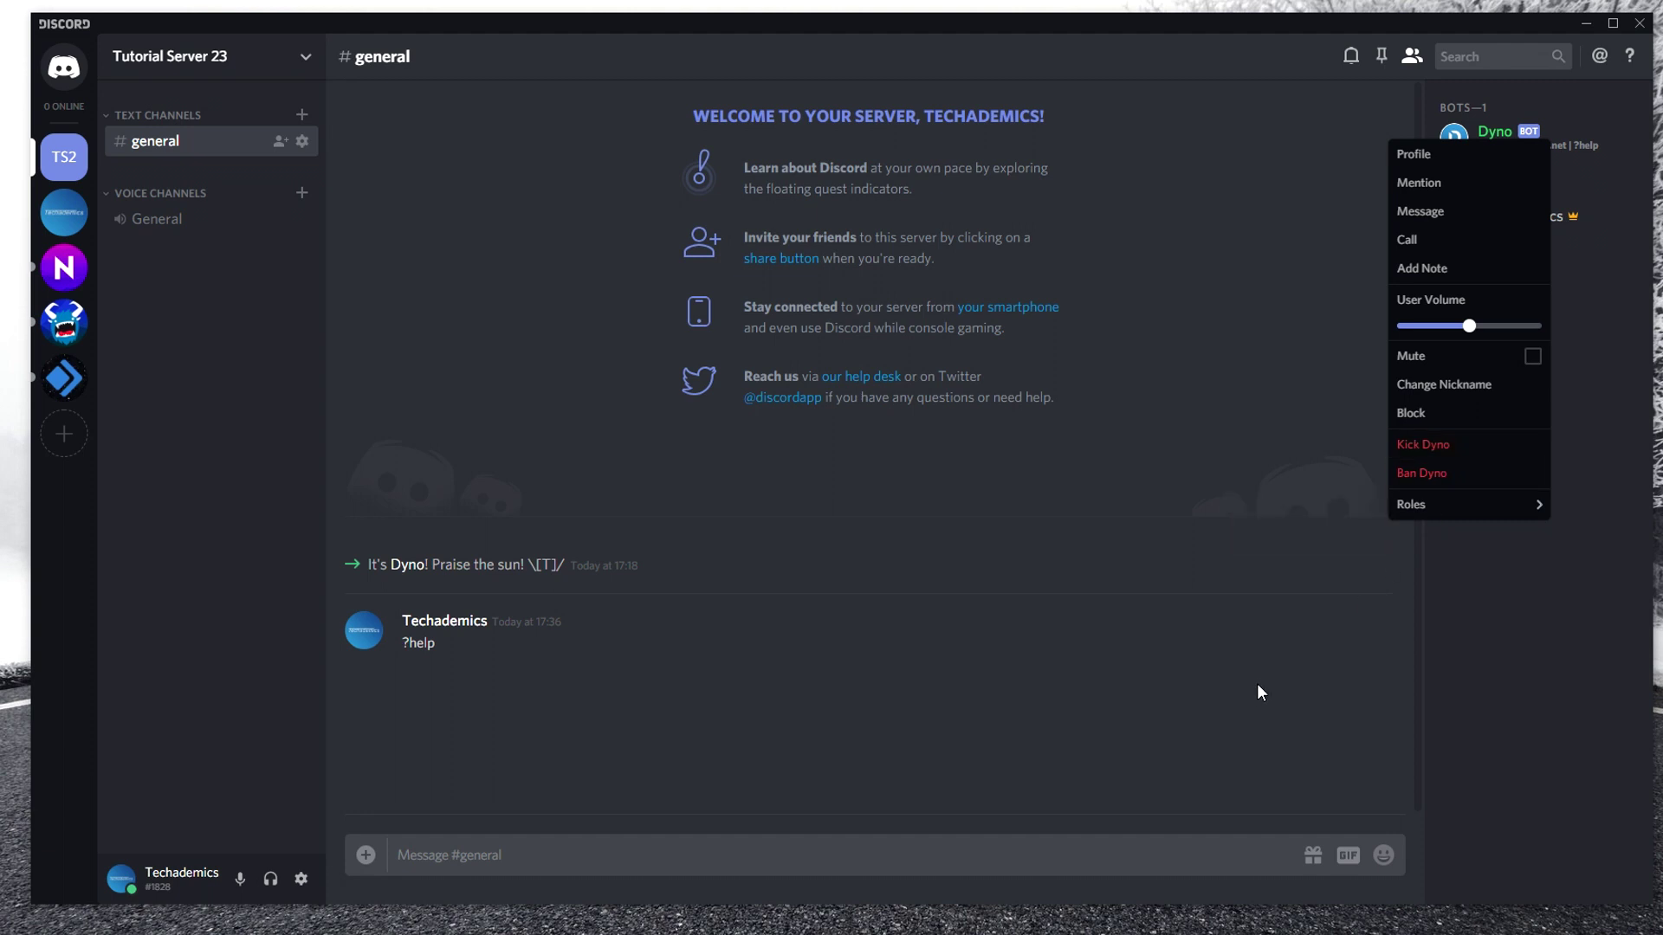
{"action": "left_click", "coordinate": [302, 62]}
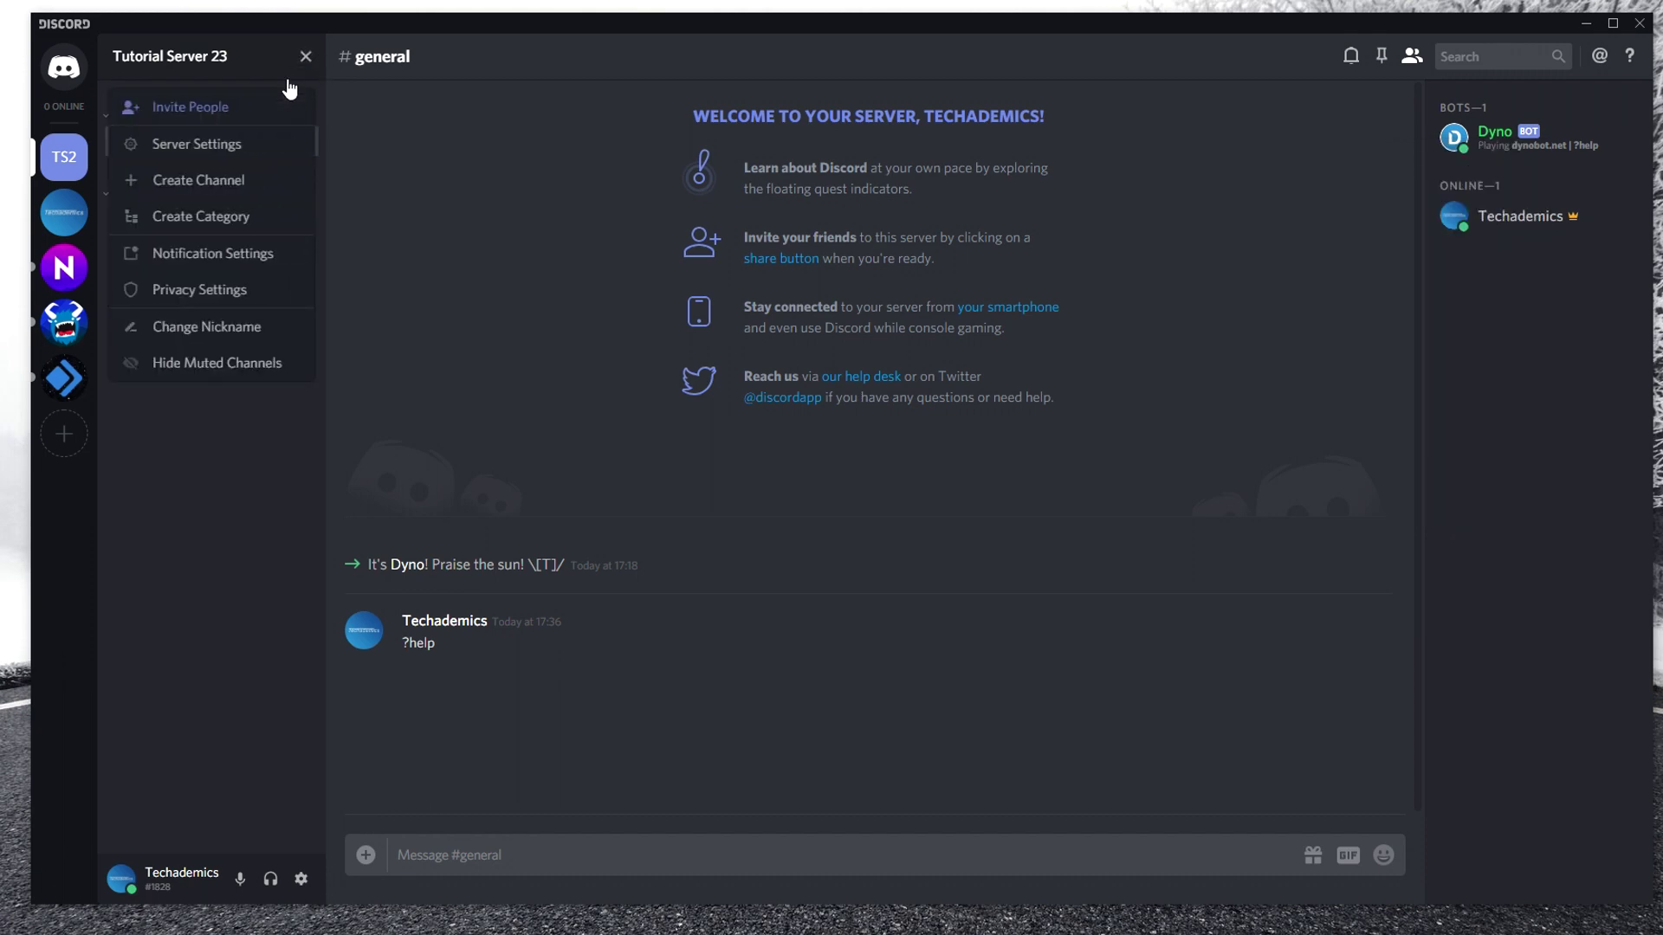
{"action": "left_click", "coordinate": [189, 147]}
{"action": "left_click", "coordinate": [442, 431]}
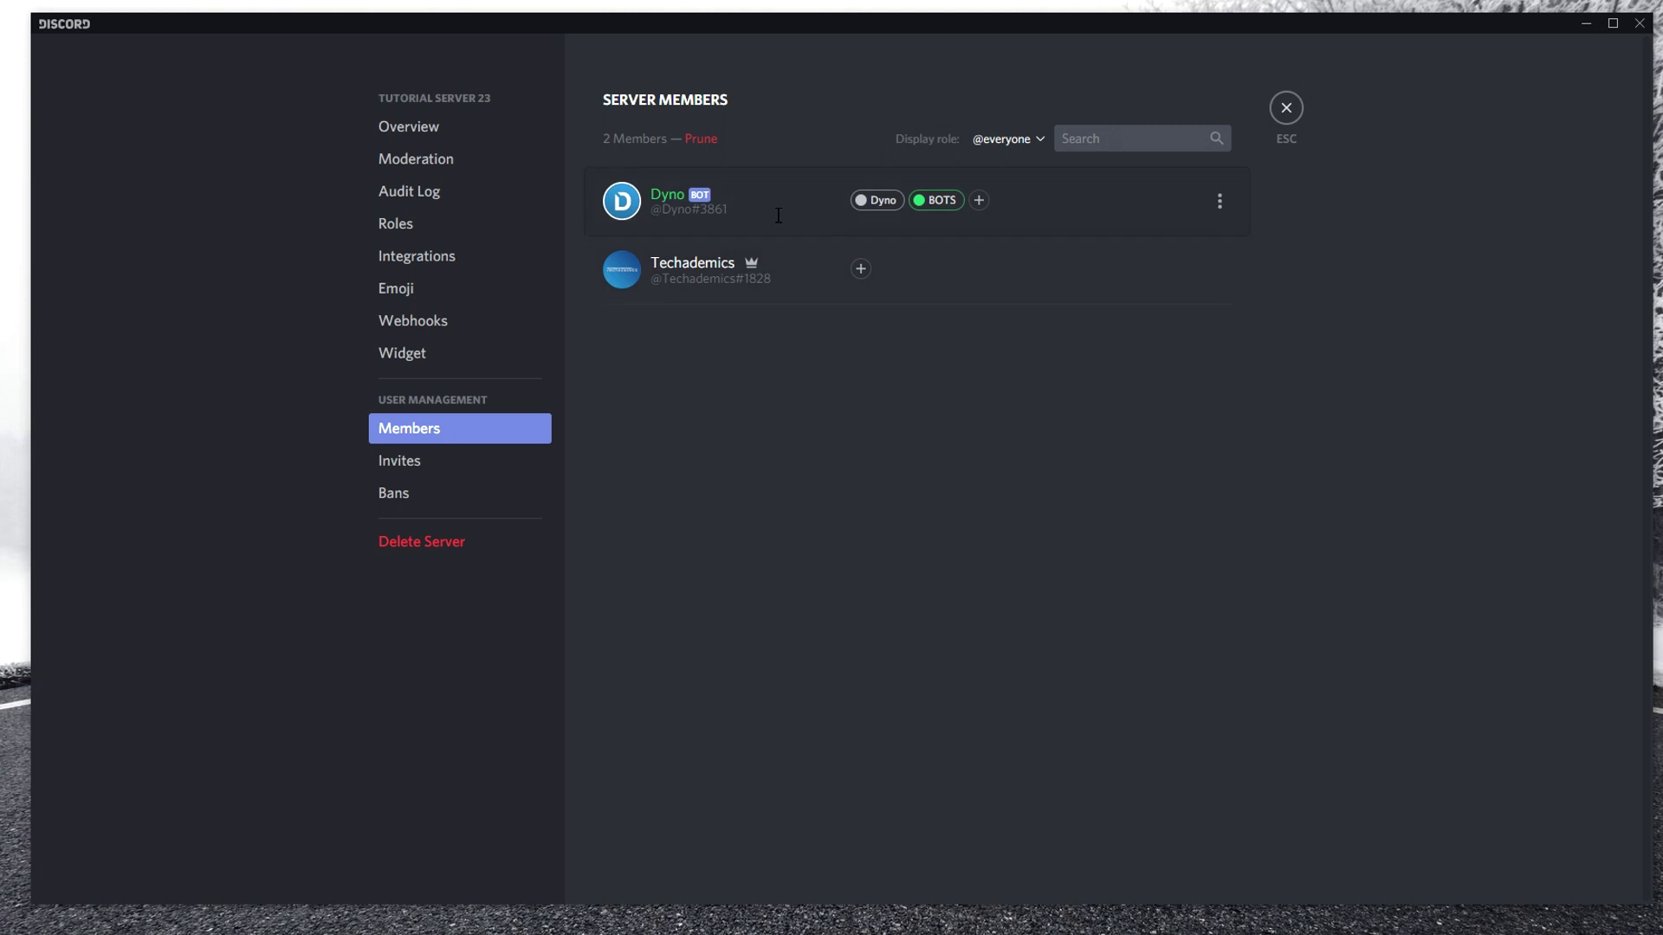
Kick the Dyno bot from the member list and confirm the kick.
{"action": "left_click", "coordinate": [1220, 205]}
{"action": "left_click", "coordinate": [1282, 286]}
{"action": "left_click", "coordinate": [762, 469]}
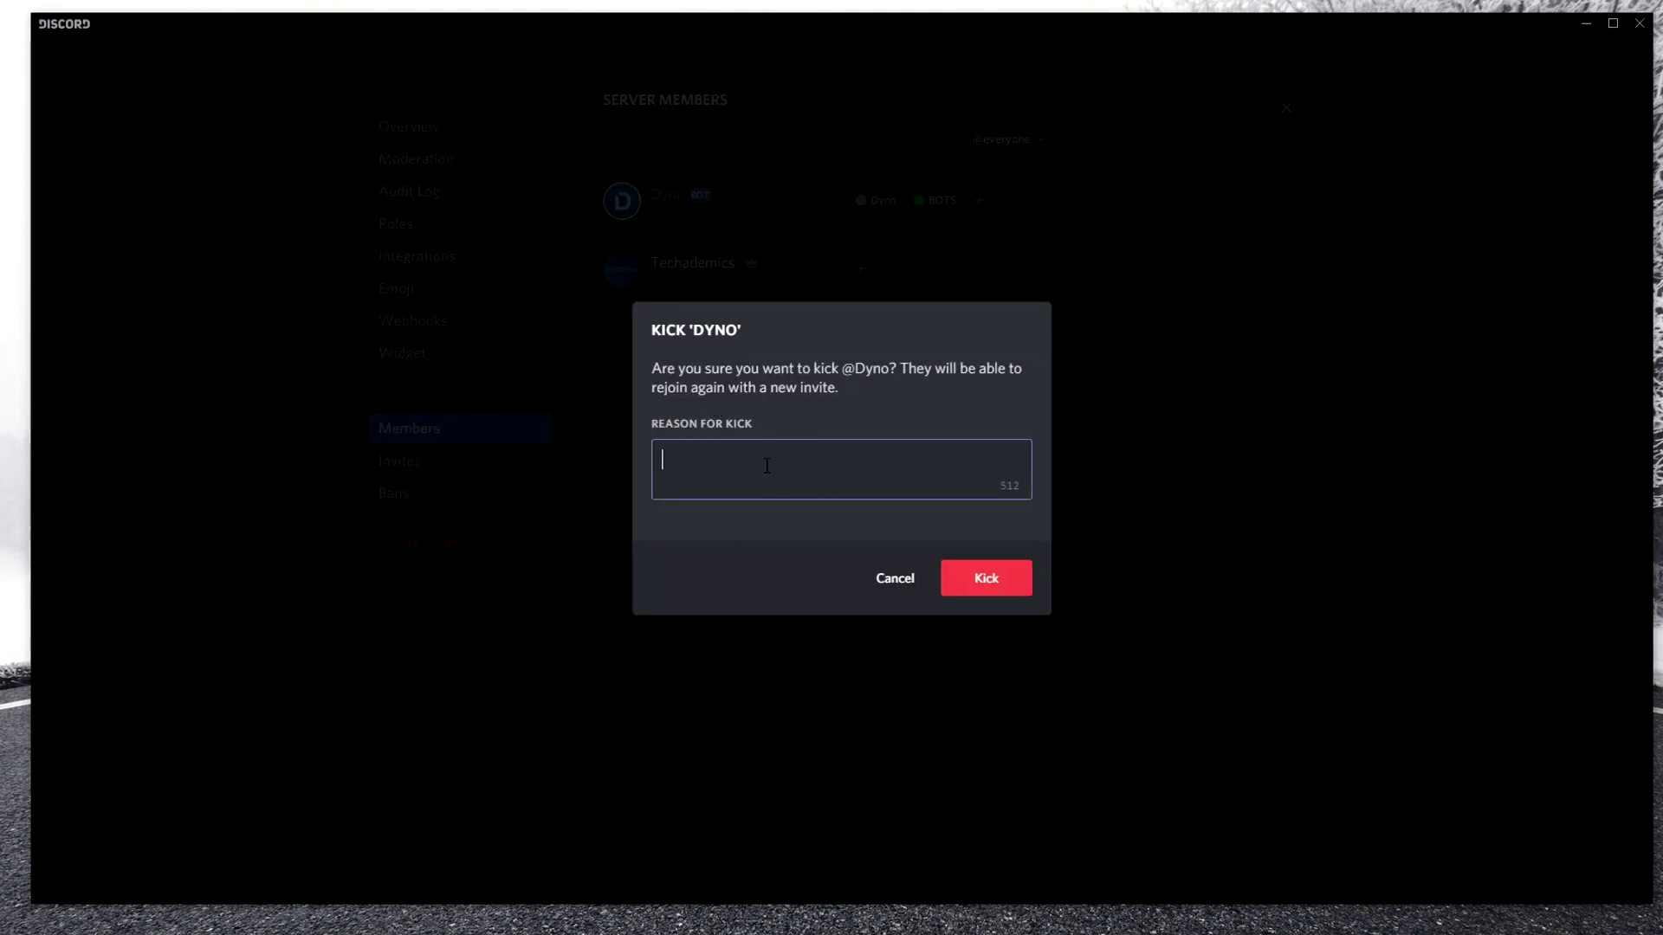
{"action": "left_click", "coordinate": [984, 580]}
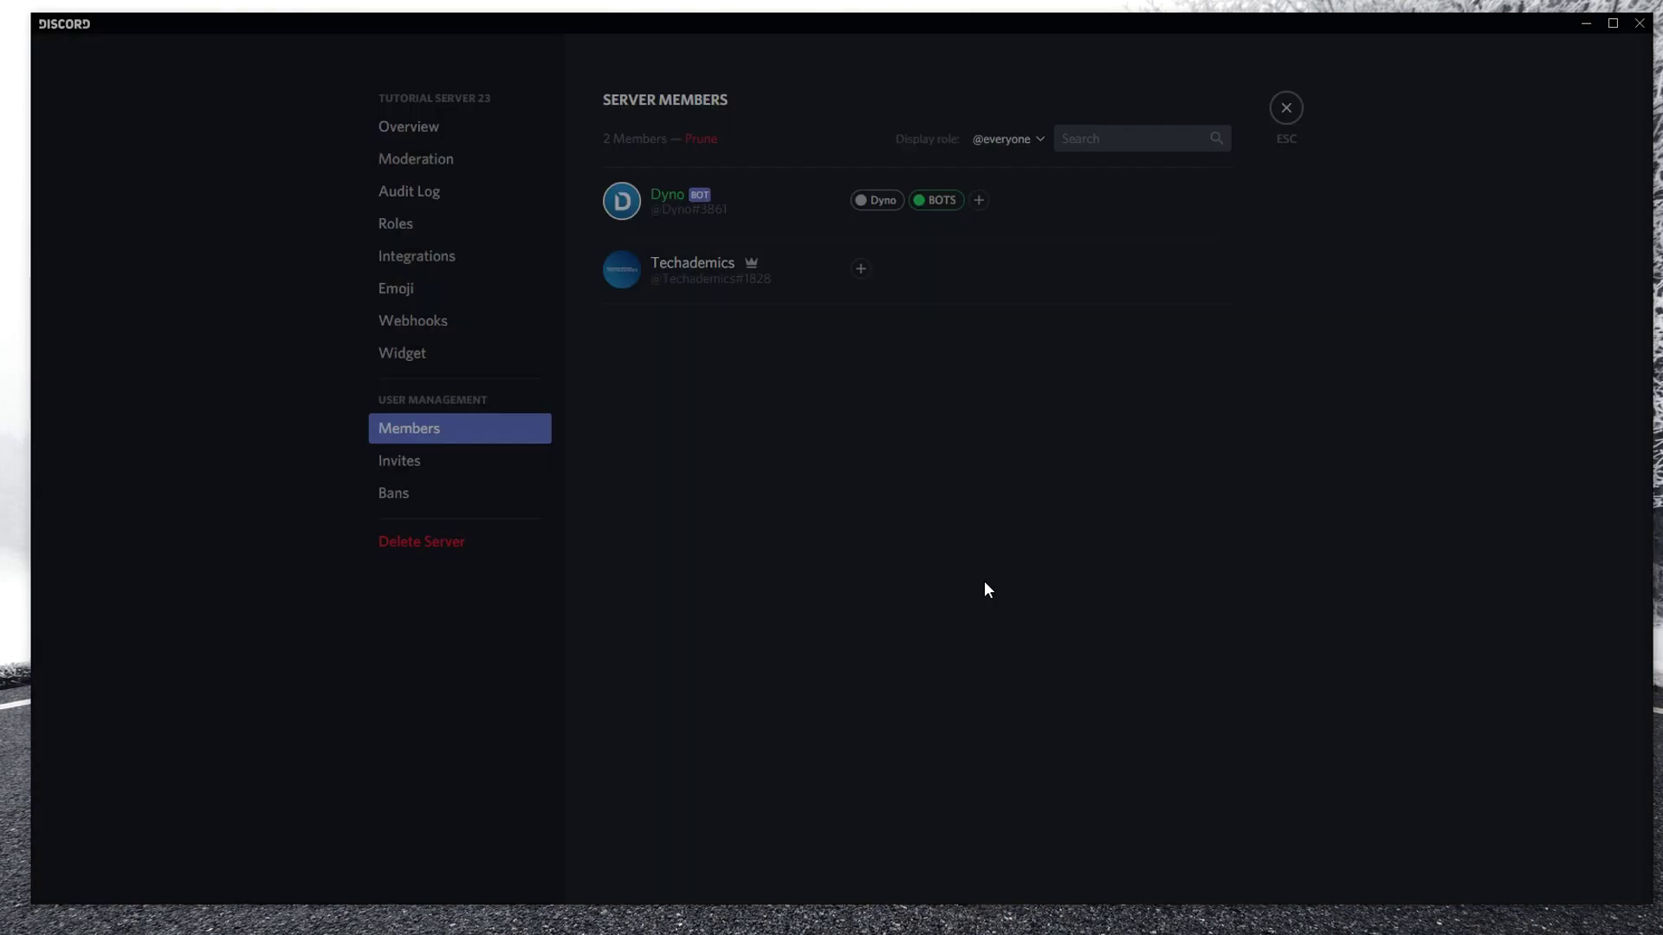